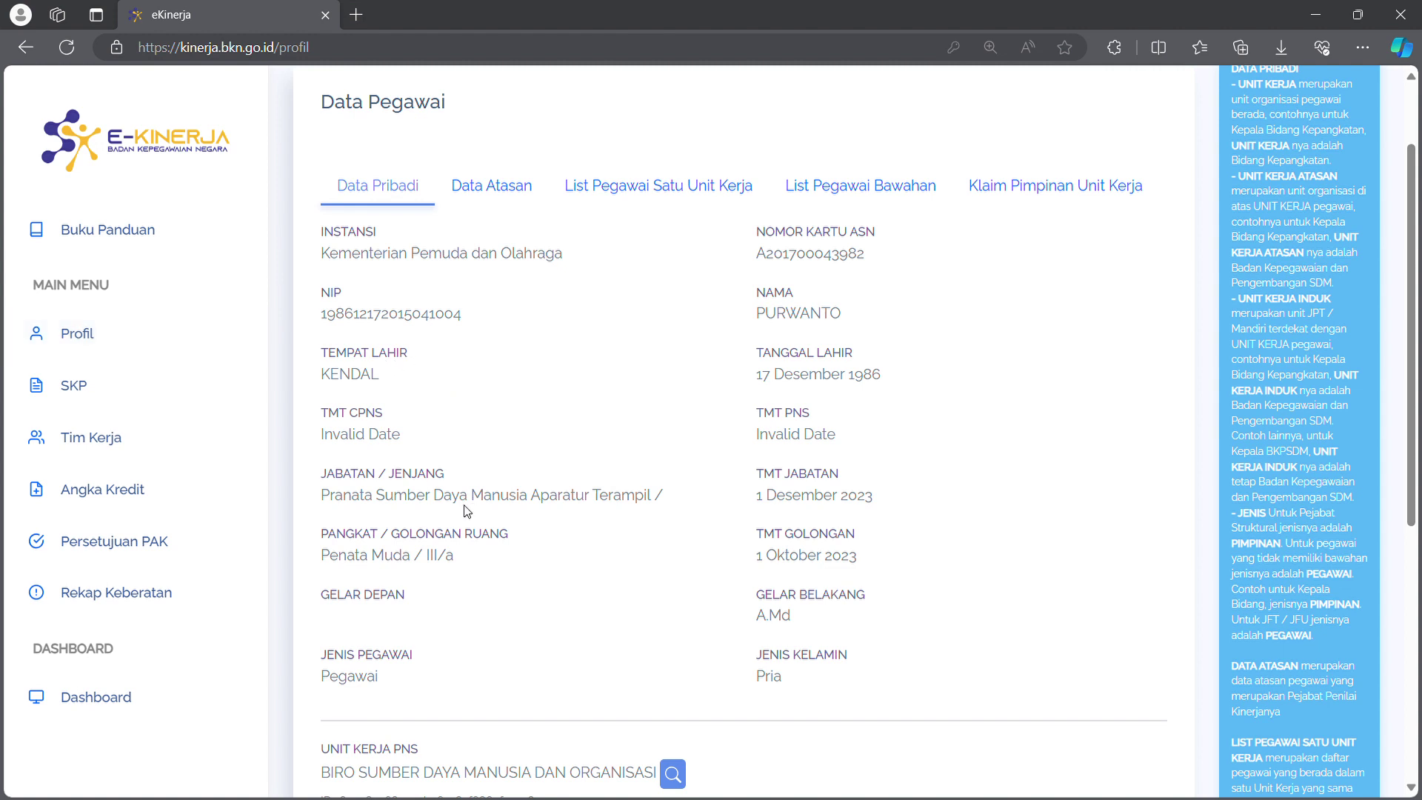
# Open the Angka Kredit page, synchronise the credit scores with SIASN, and check the existing entry's synchronisation status
pyautogui.scroll(-2, 619, 578)
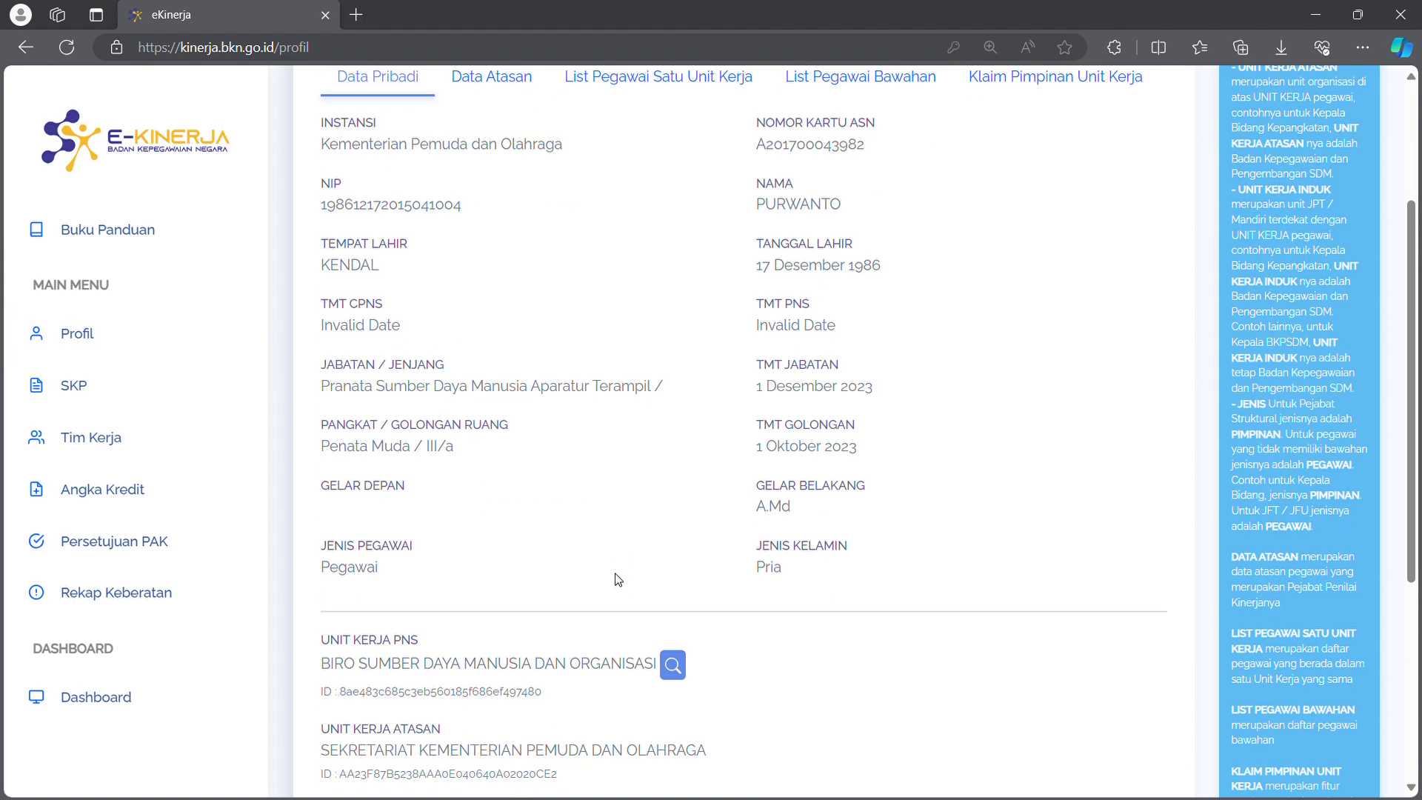
pyautogui.moveTo(330, 663); pyautogui.dragTo(625, 667)
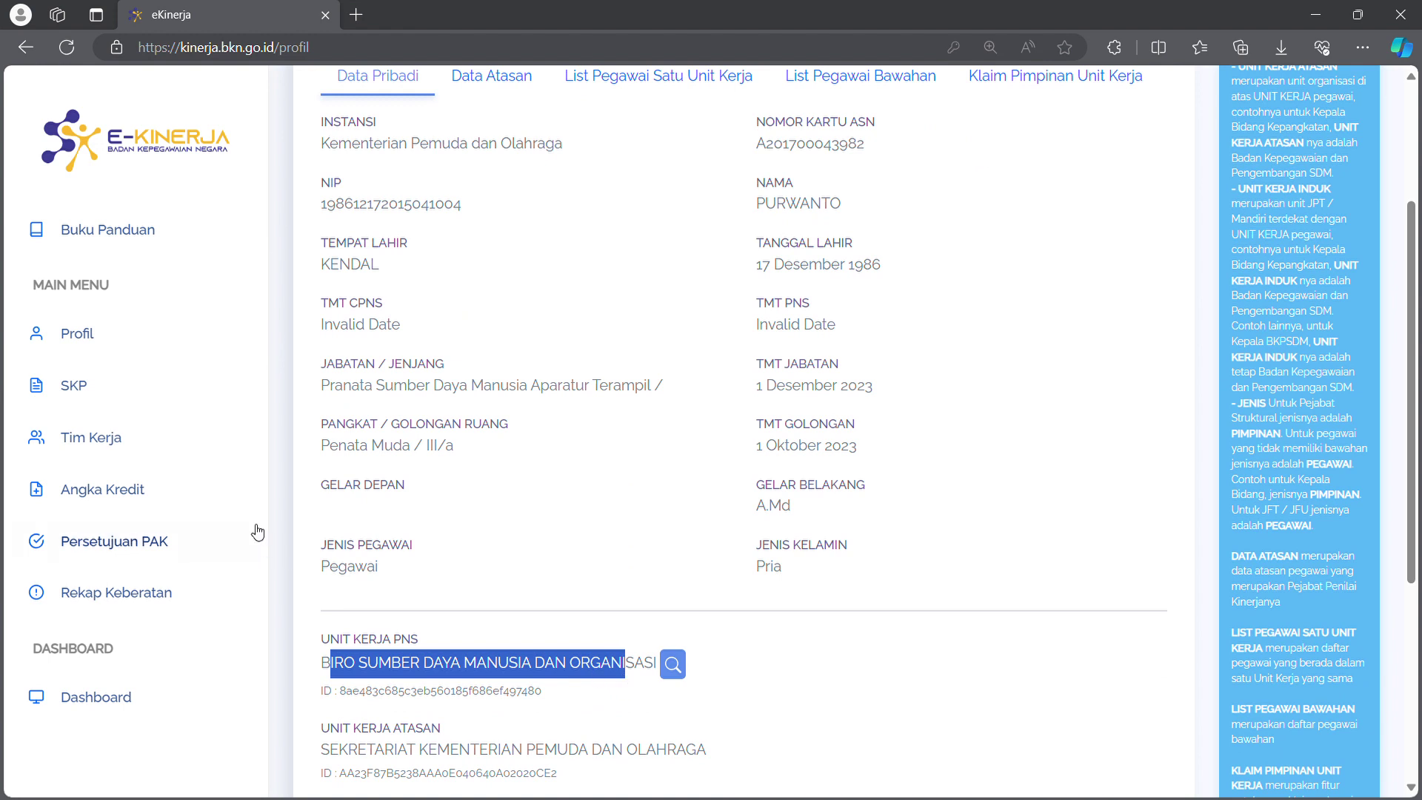
pyautogui.click(184, 494)
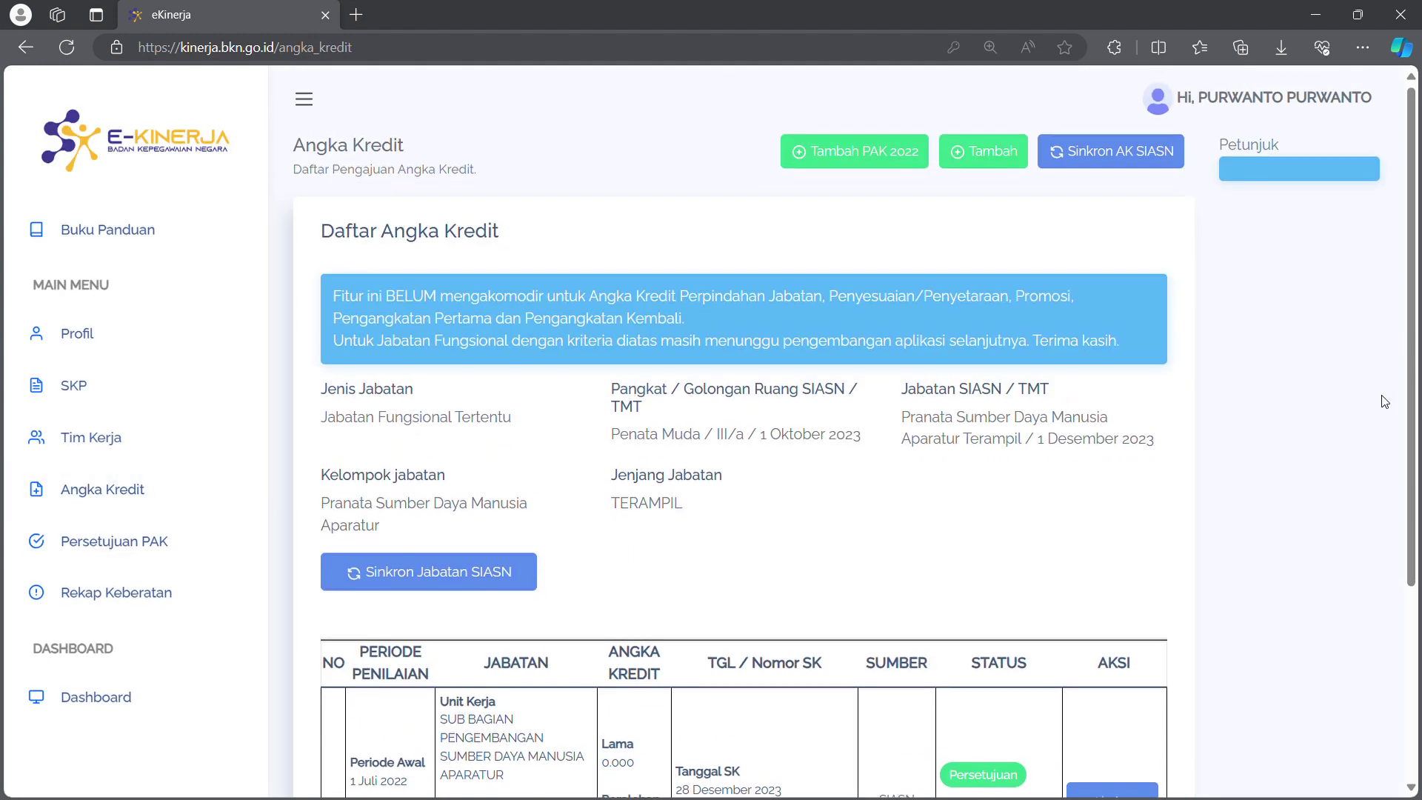
pyautogui.click(1130, 161)
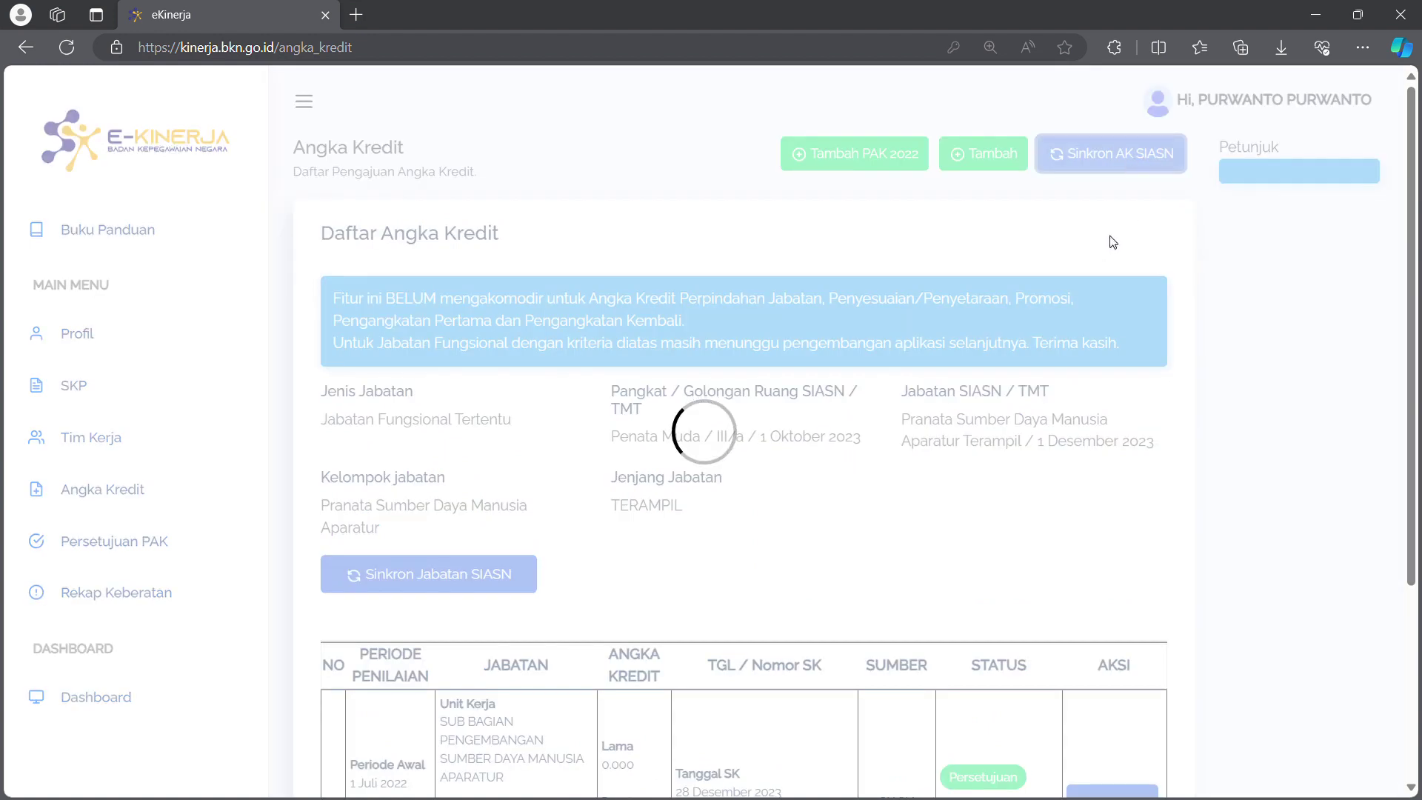
pyautogui.scroll(-3, 1115, 245)
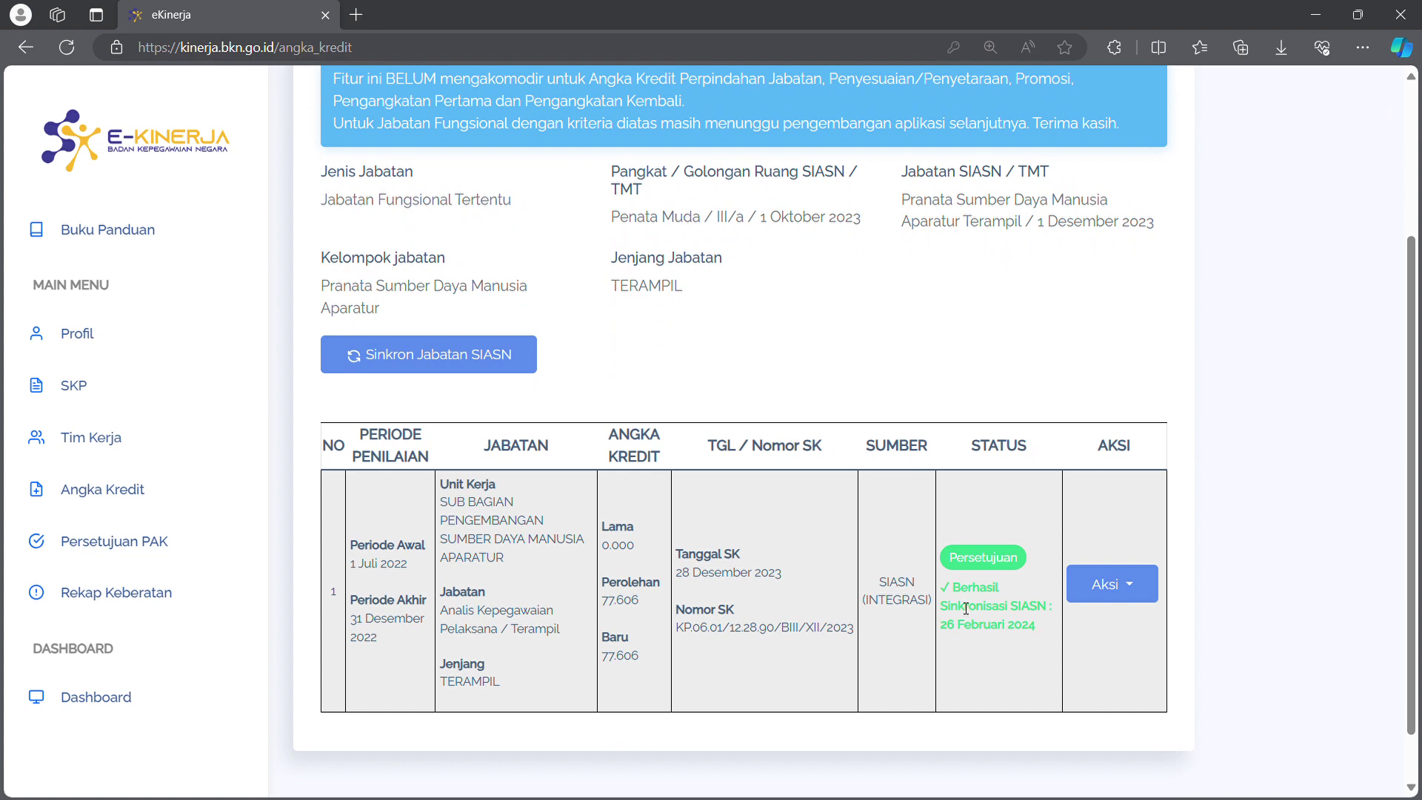
pyautogui.moveTo(952, 586); pyautogui.dragTo(979, 586)
# Start a new PAK for 2023, choosing the January–December 2023 SKP and the annual assessment period (Penilaian Tahunan) with predicate Baik
pyautogui.scroll(2, 791, 535)
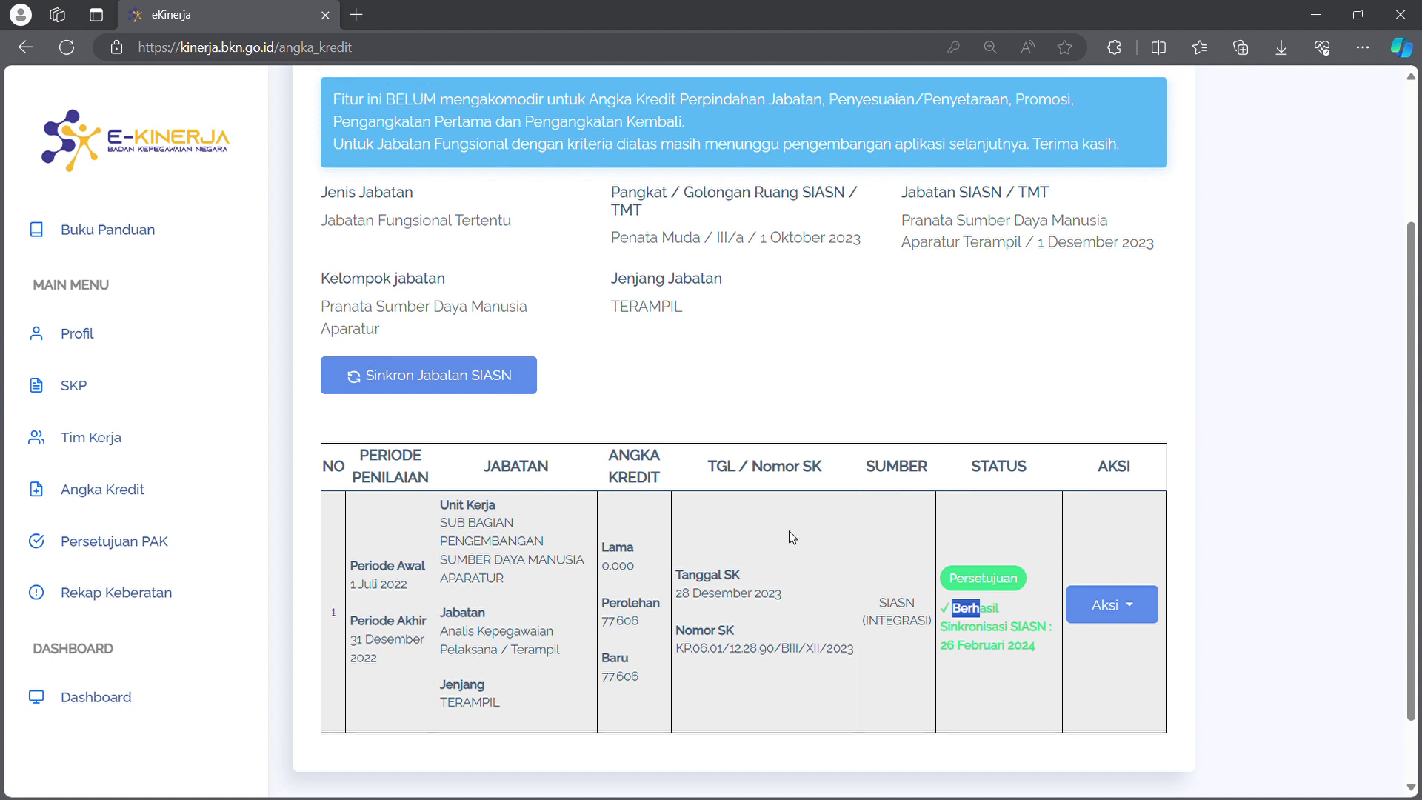
pyautogui.scroll(3, 791, 536)
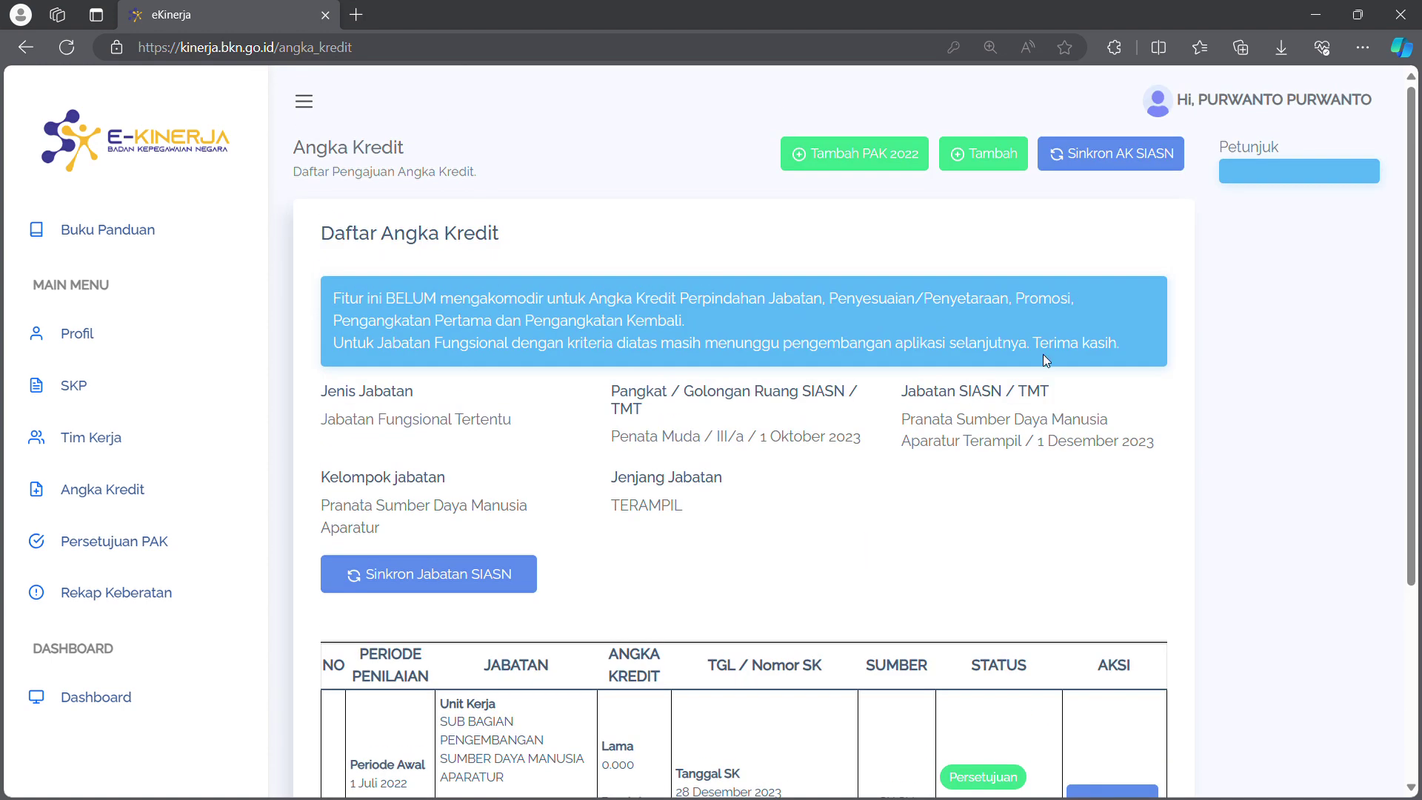
pyautogui.click(1002, 162)
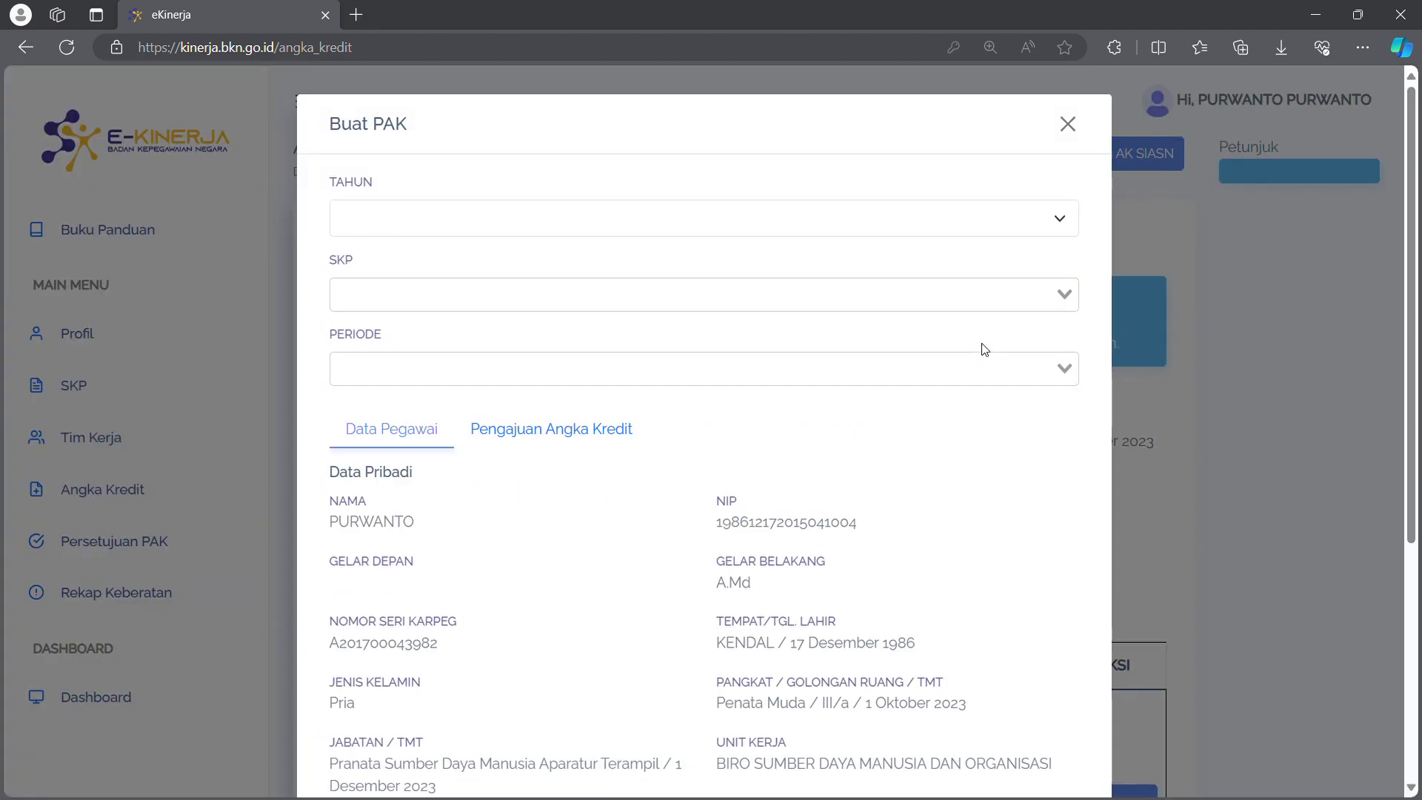
pyautogui.click(600, 219)
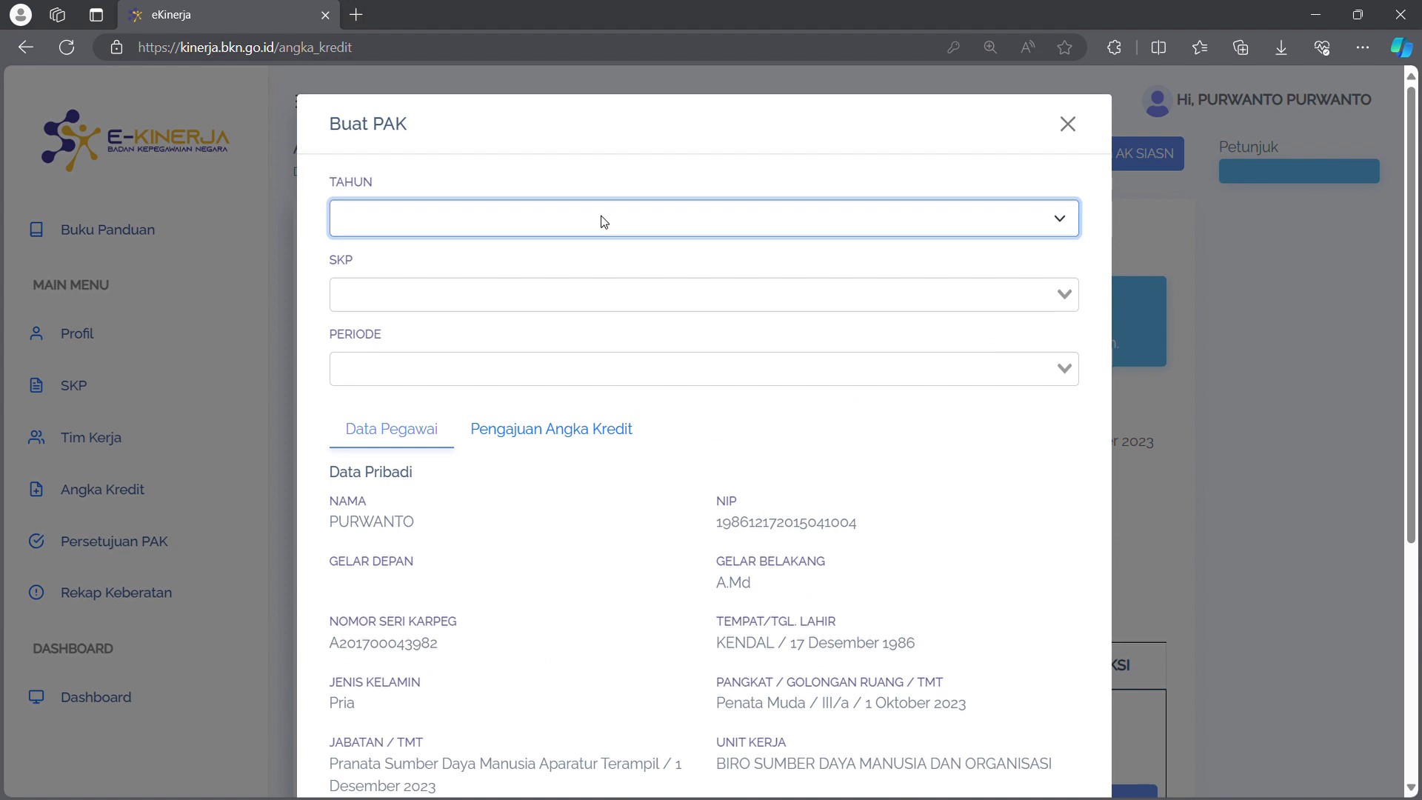
pyautogui.click(577, 270)
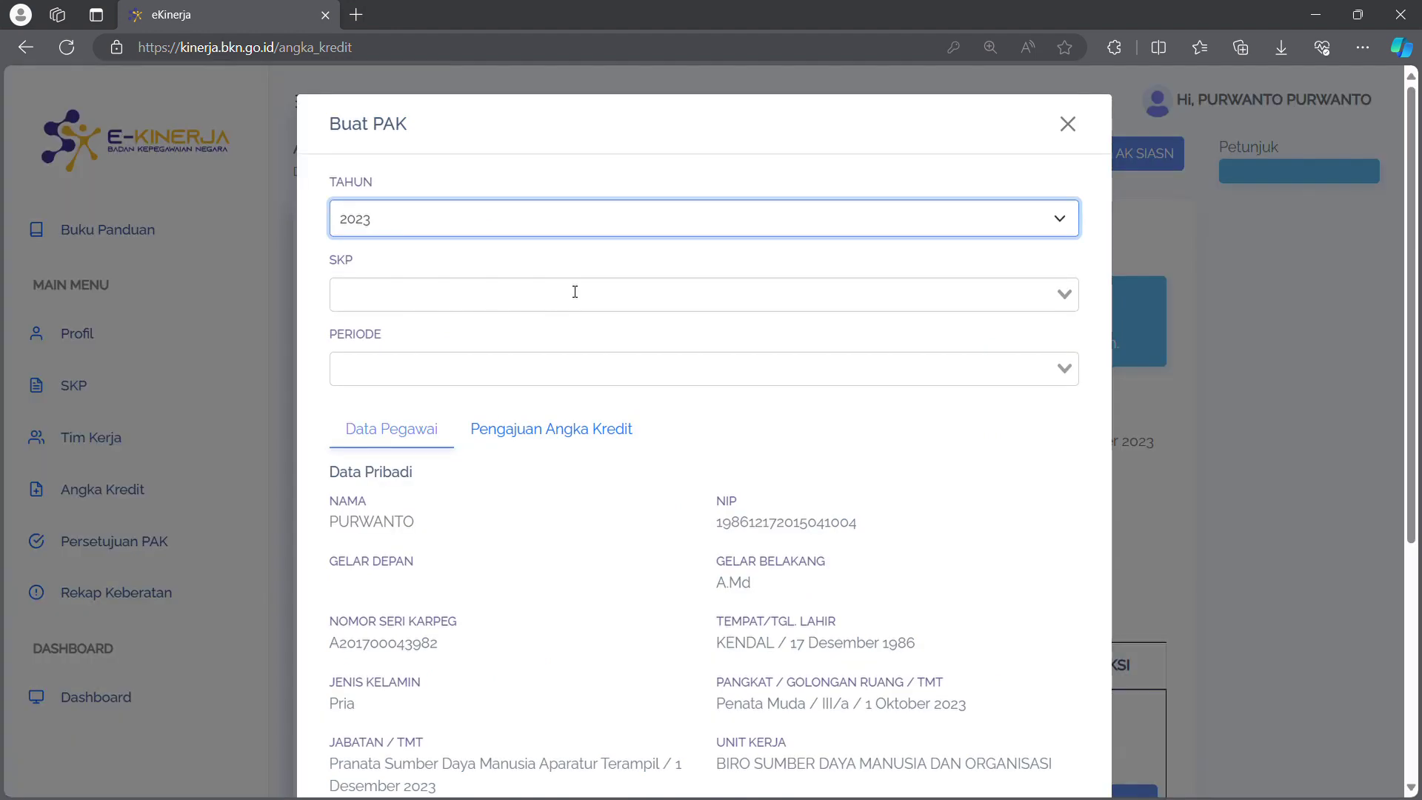
pyautogui.click(572, 295)
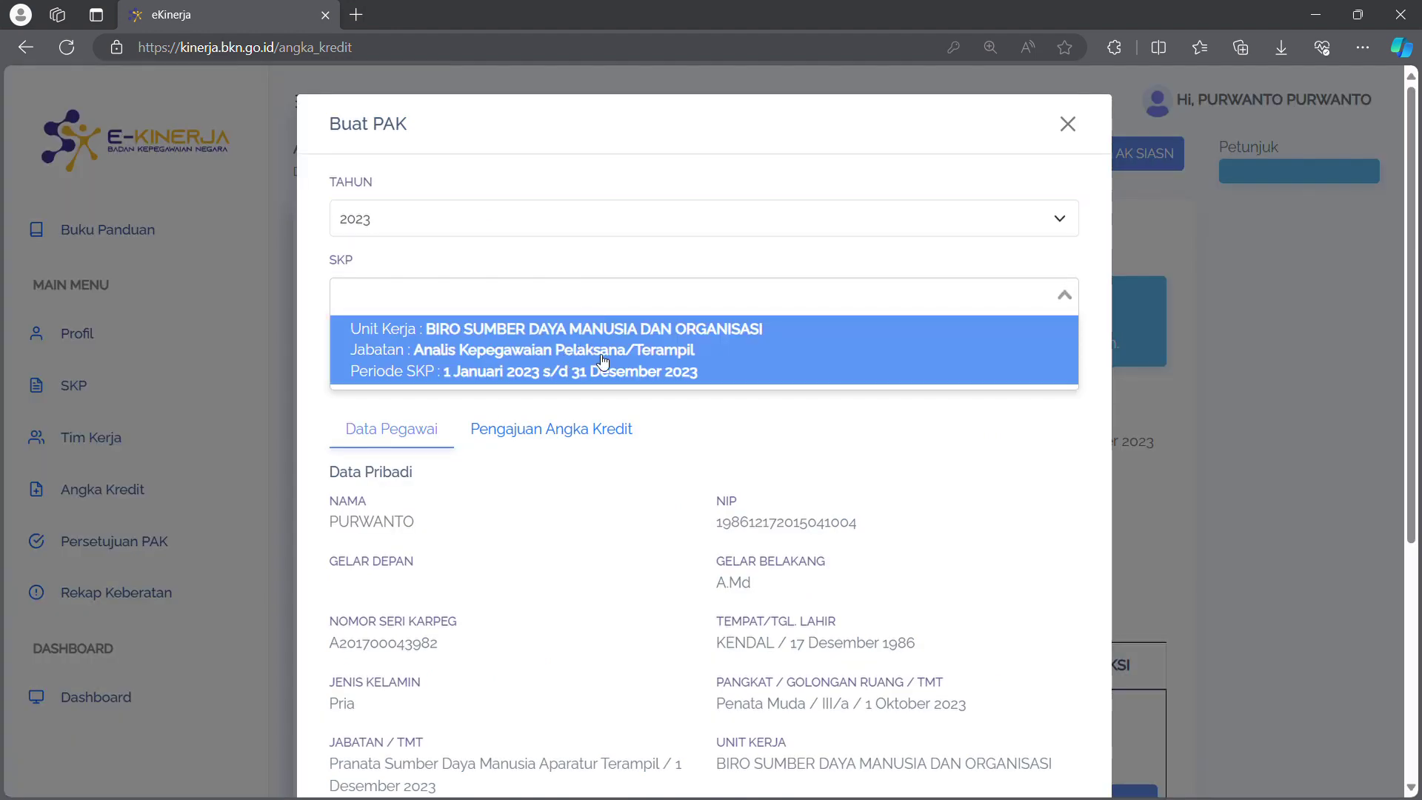
pyautogui.click(686, 349)
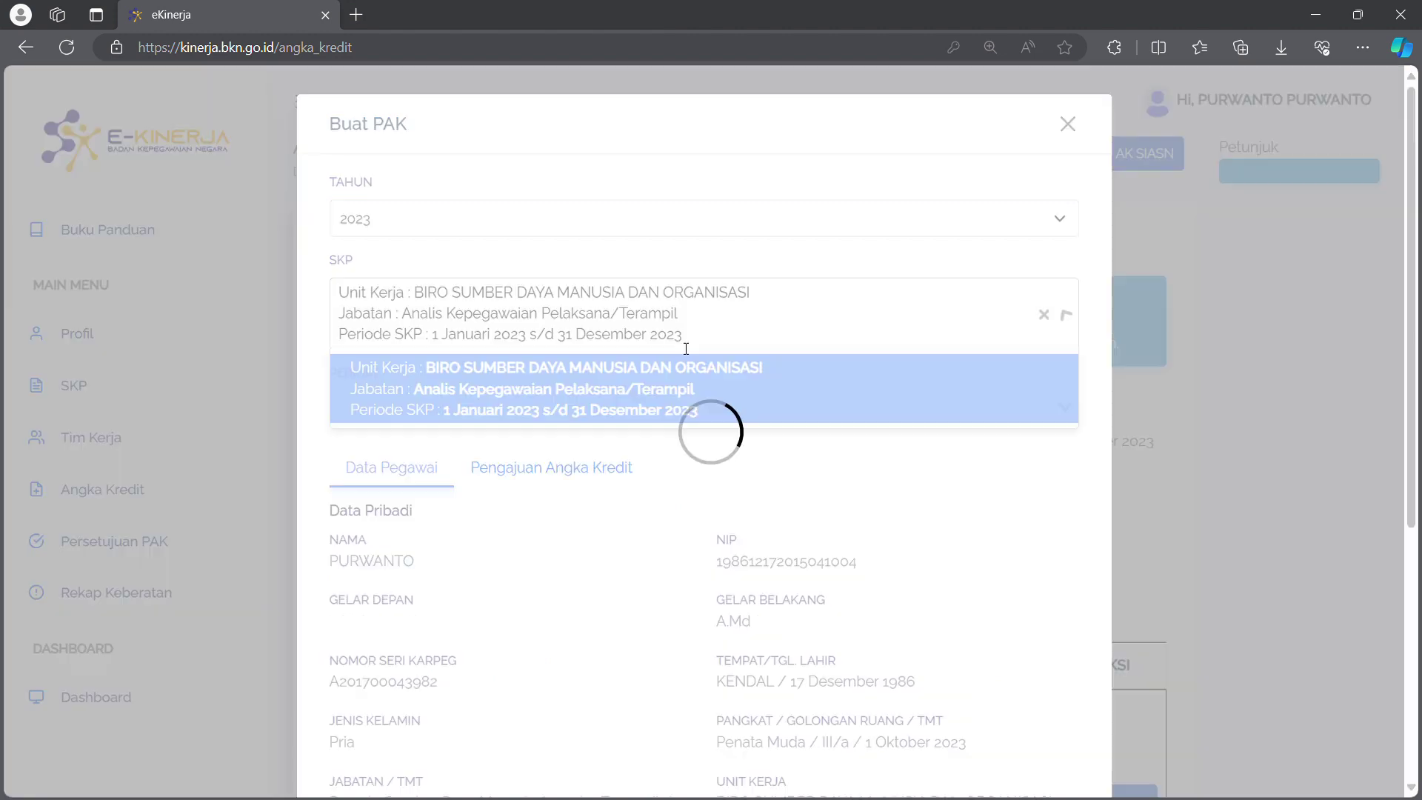
pyautogui.scroll(-2, 695, 358)
pyautogui.click(613, 307)
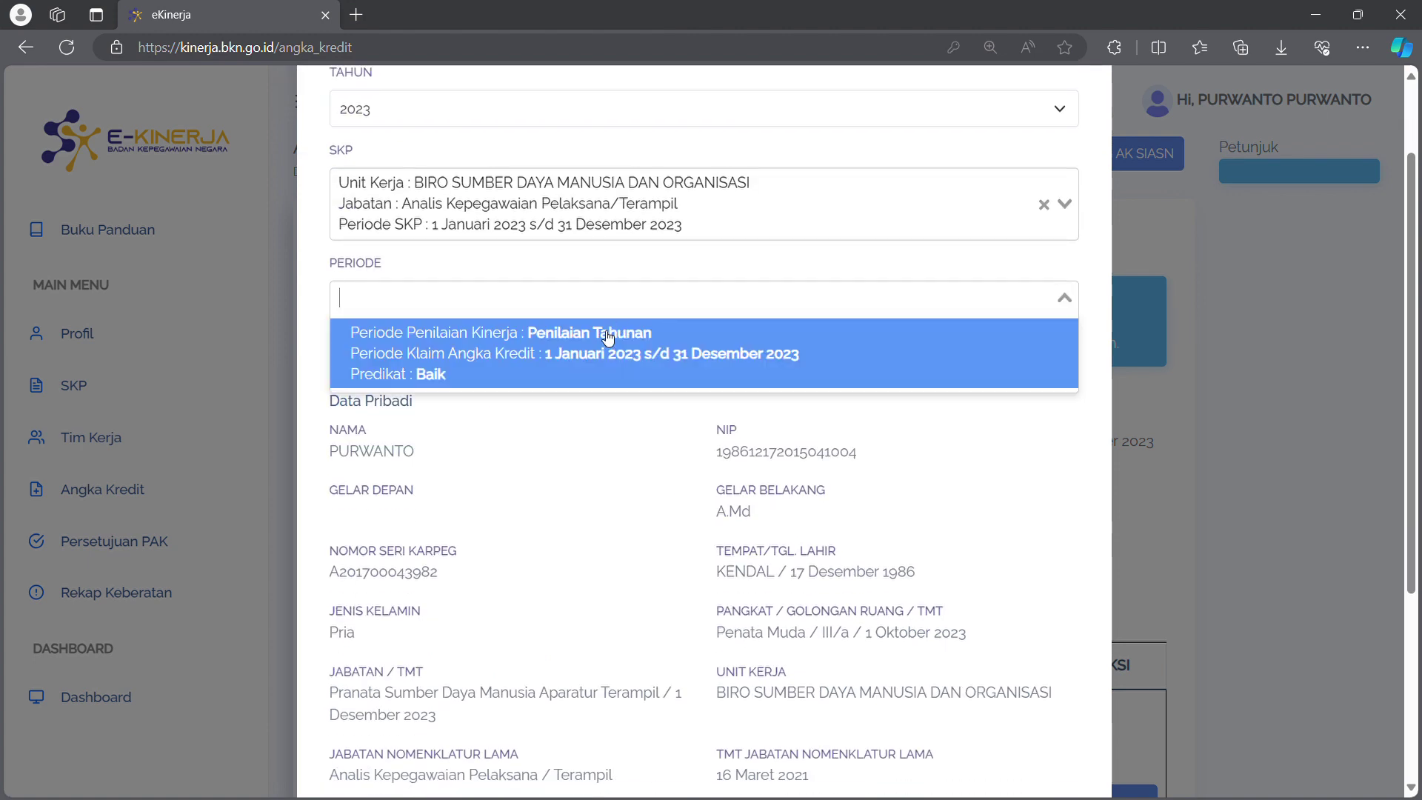
pyautogui.click(718, 378)
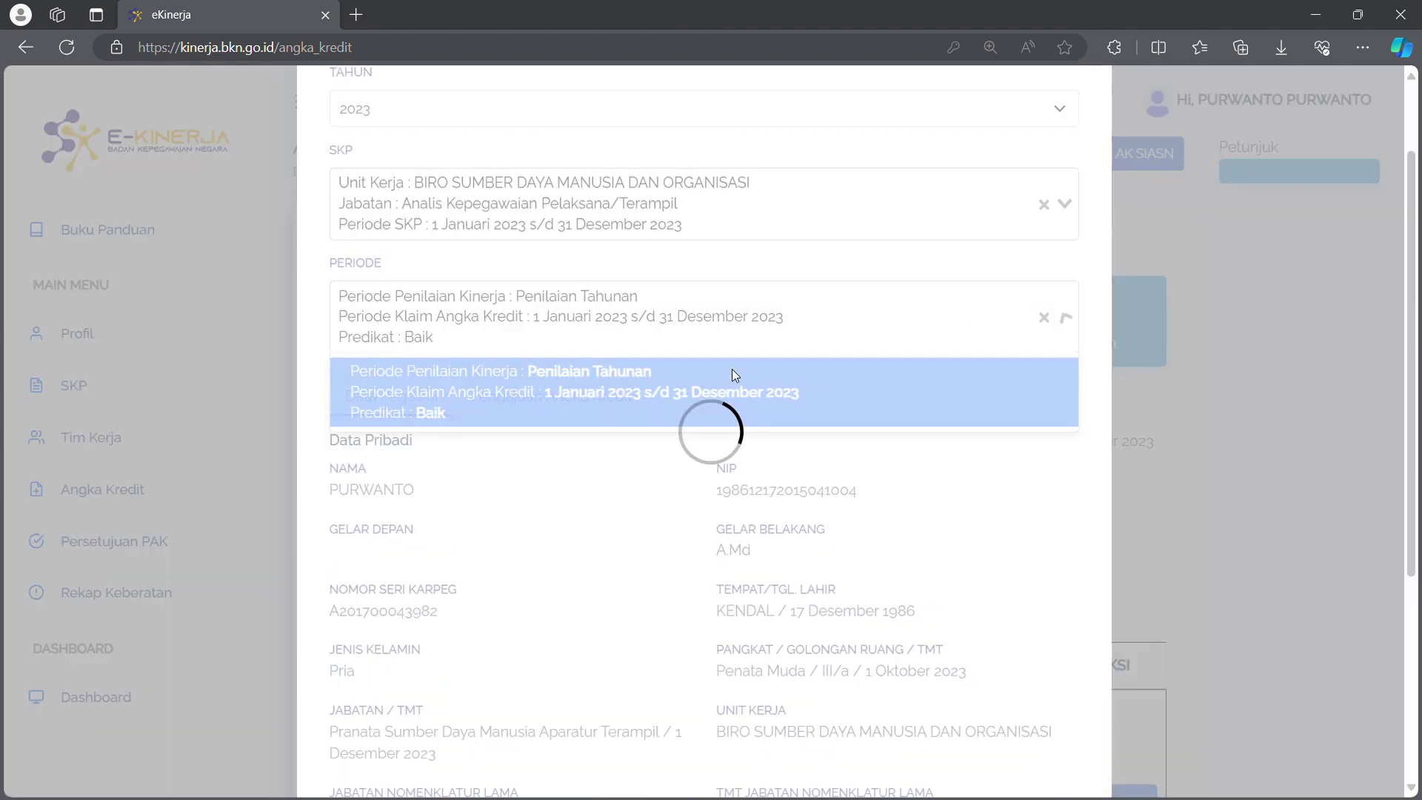
# Check the employee data and the assessing official's name and position in the PAK form, and open the Pengajuan Angka Kredit section
pyautogui.scroll(-3, 796, 391)
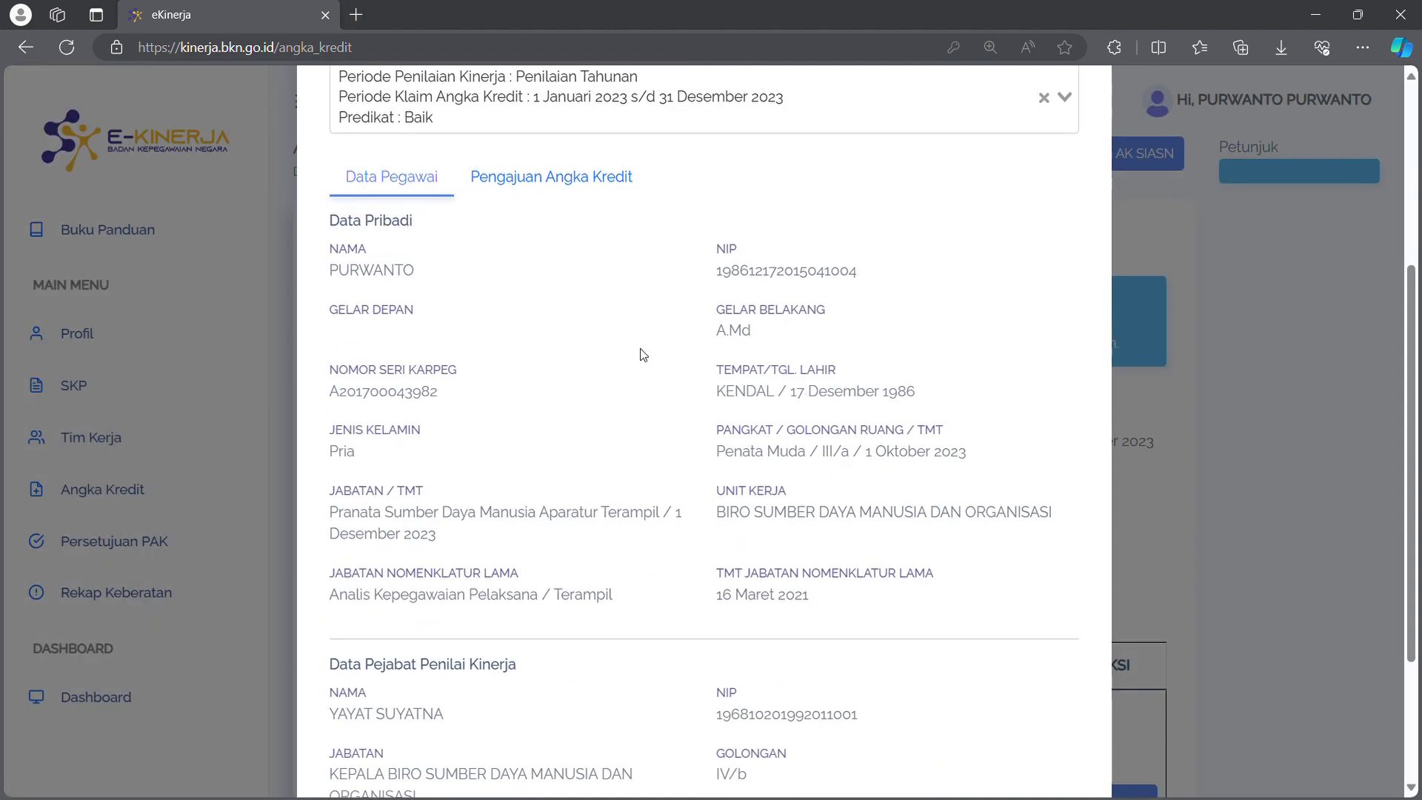
pyautogui.scroll(-2, 649, 346)
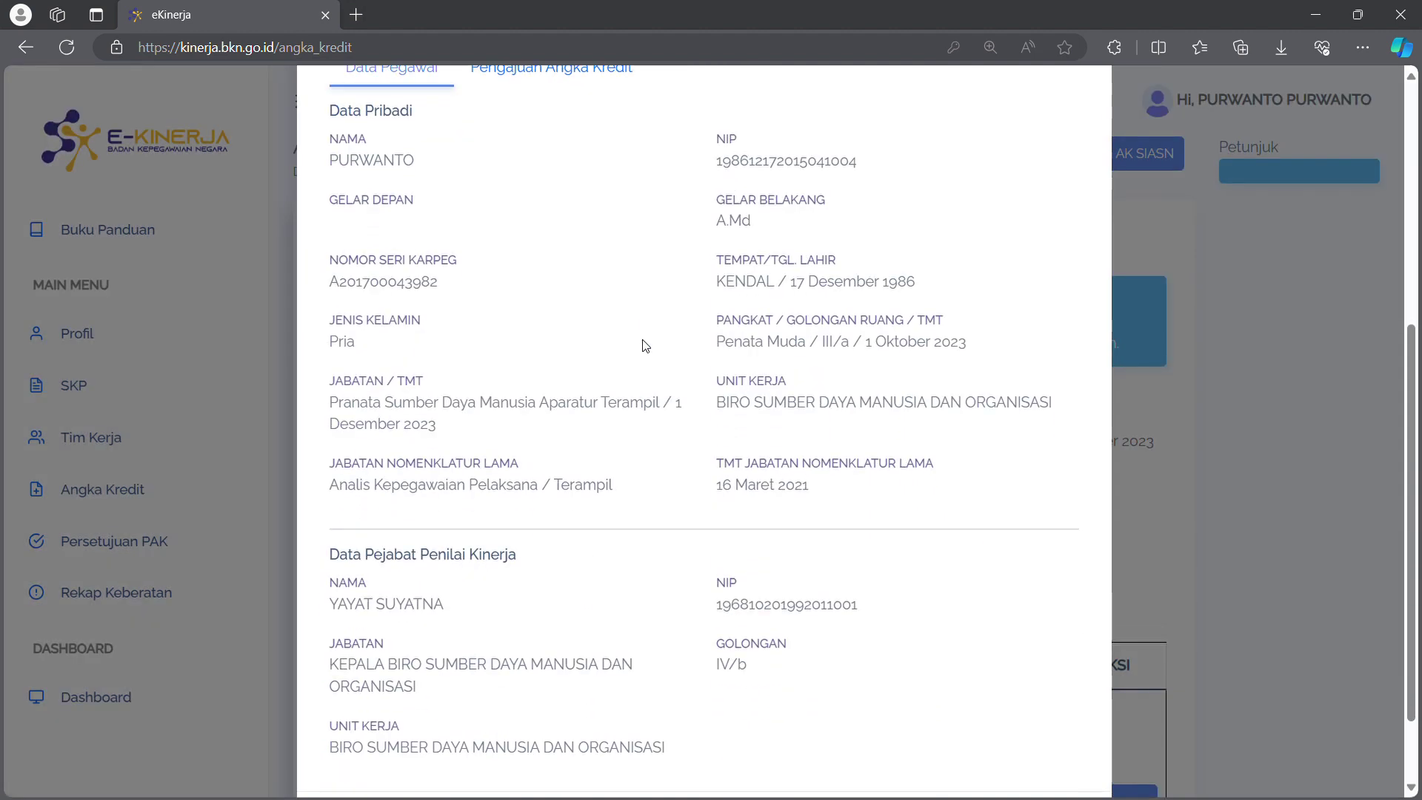
pyautogui.moveTo(330, 604); pyautogui.dragTo(435, 616)
pyautogui.moveTo(330, 660); pyautogui.dragTo(421, 689)
pyautogui.click(633, 719)
pyautogui.scroll(4, 755, 667)
pyautogui.click(587, 297)
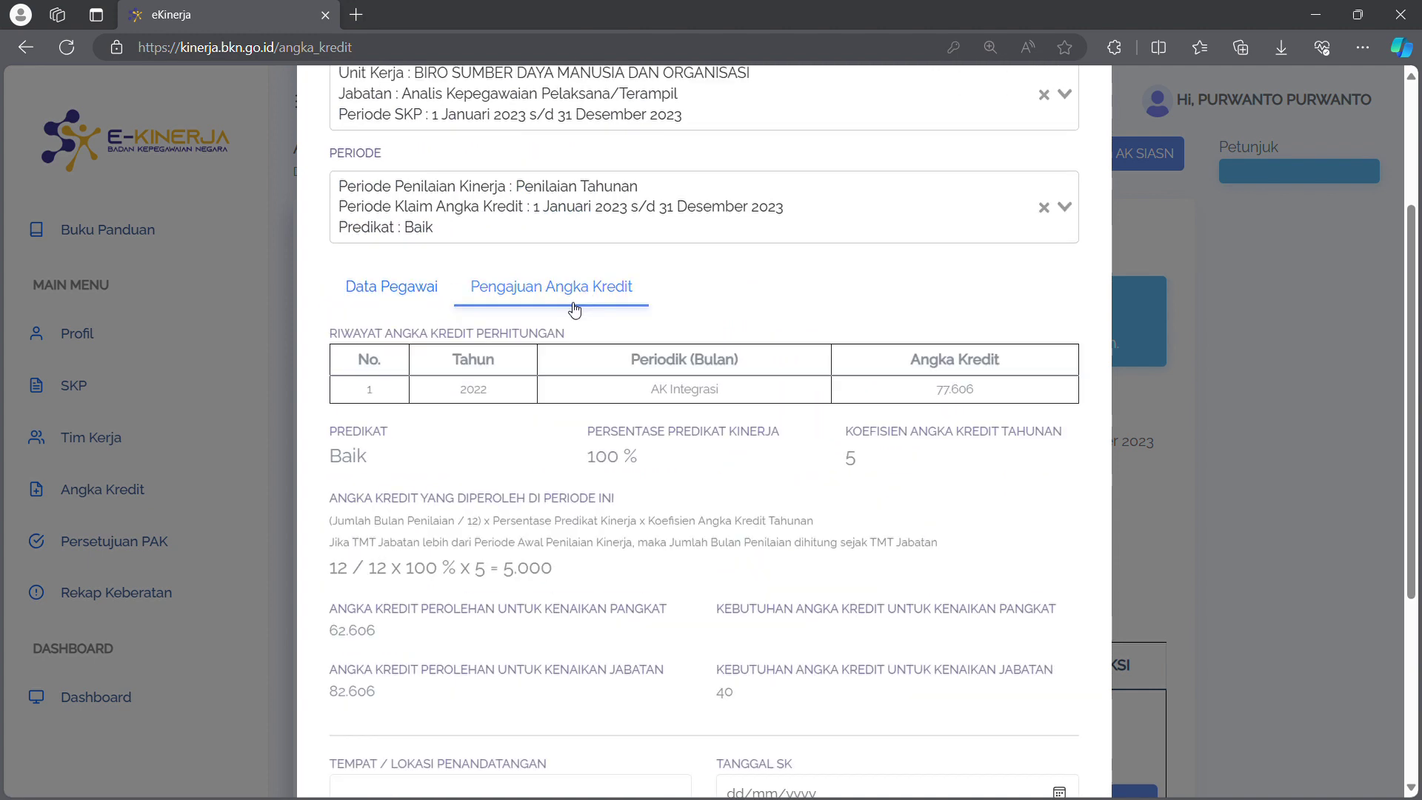
# Examine the credit score history, the calculation for this period, and the requirements for rank and position promotion
pyautogui.scroll(-2, 630, 404)
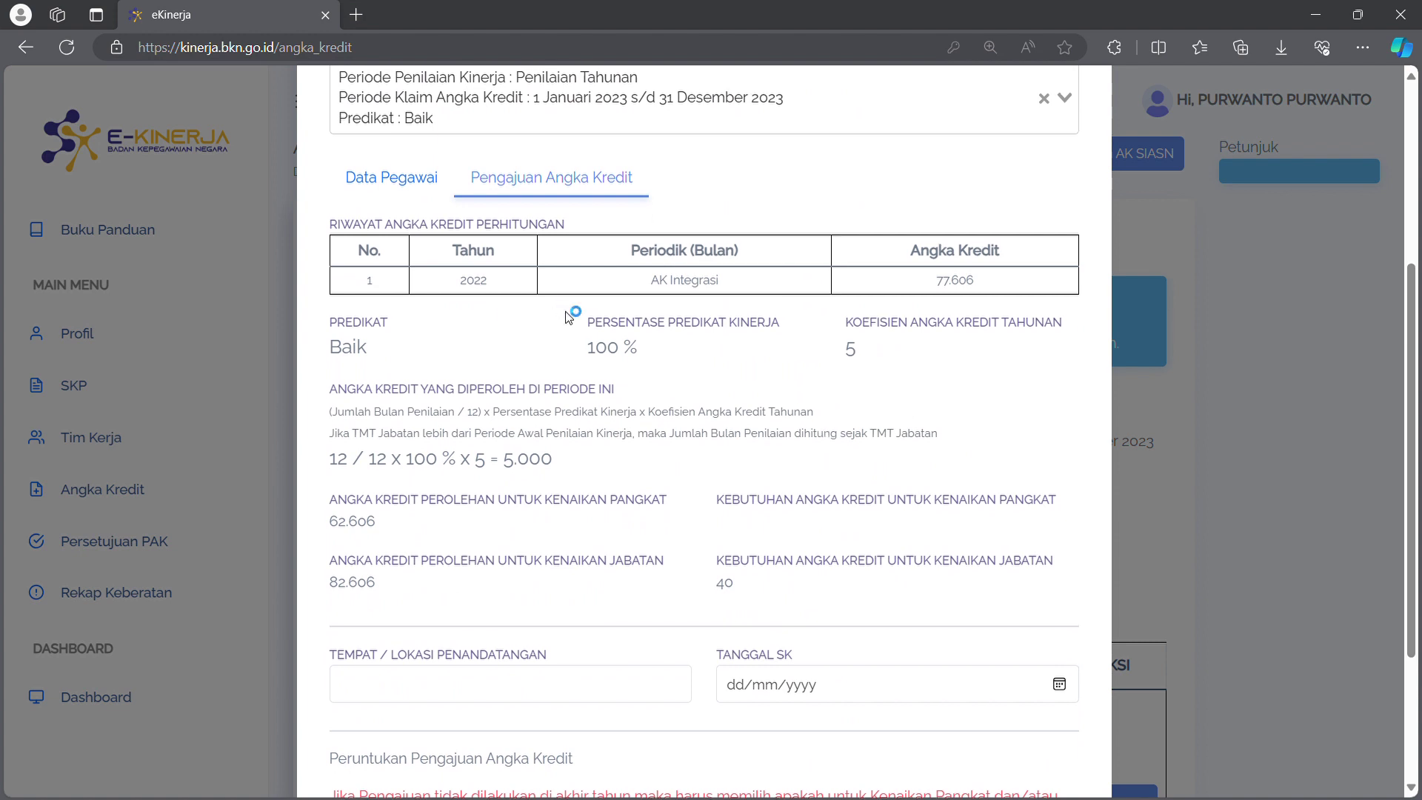
pyautogui.scroll(5, 572, 311)
pyautogui.scroll(-5, 599, 345)
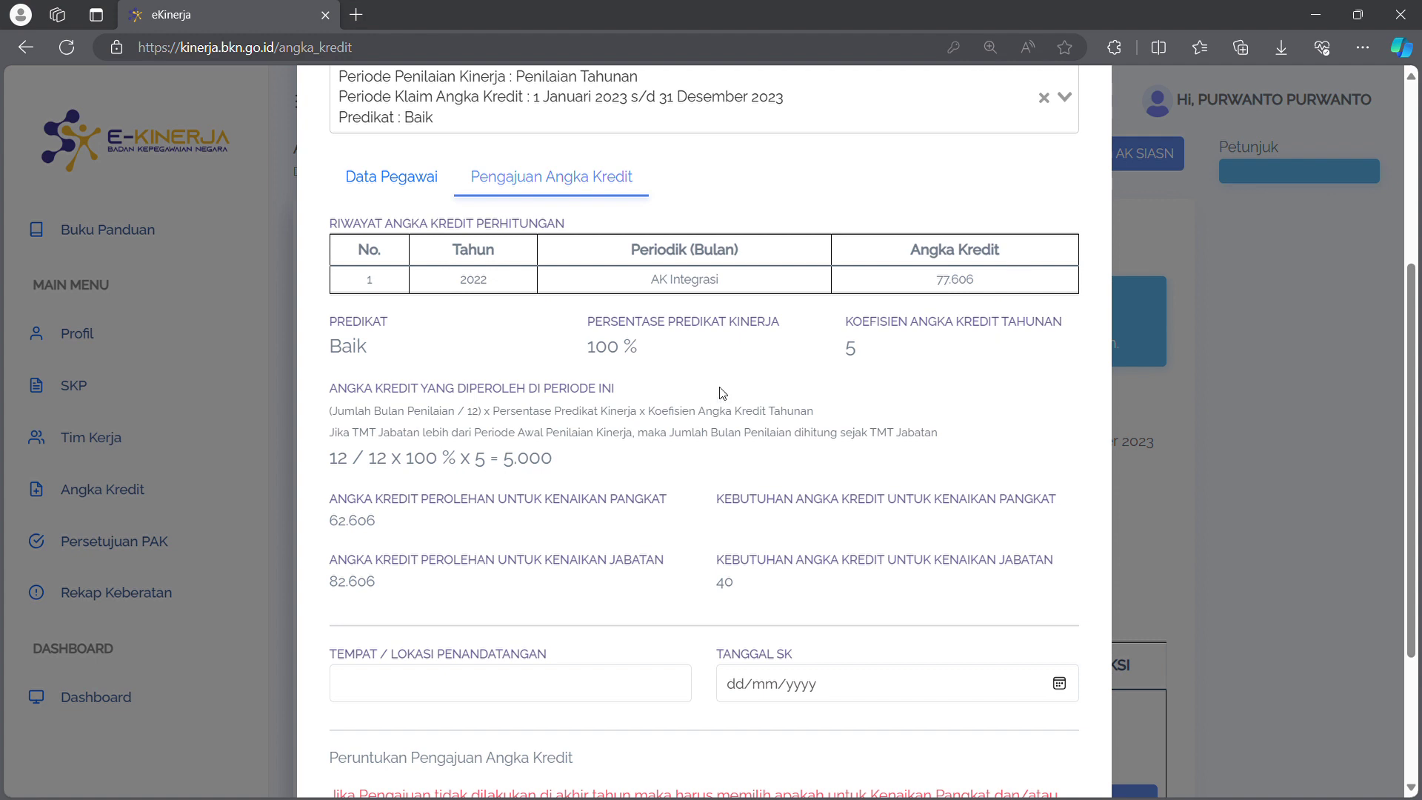
pyautogui.scroll(-2, 722, 414)
pyautogui.scroll(2, 424, 263)
pyautogui.scroll(-2, 618, 469)
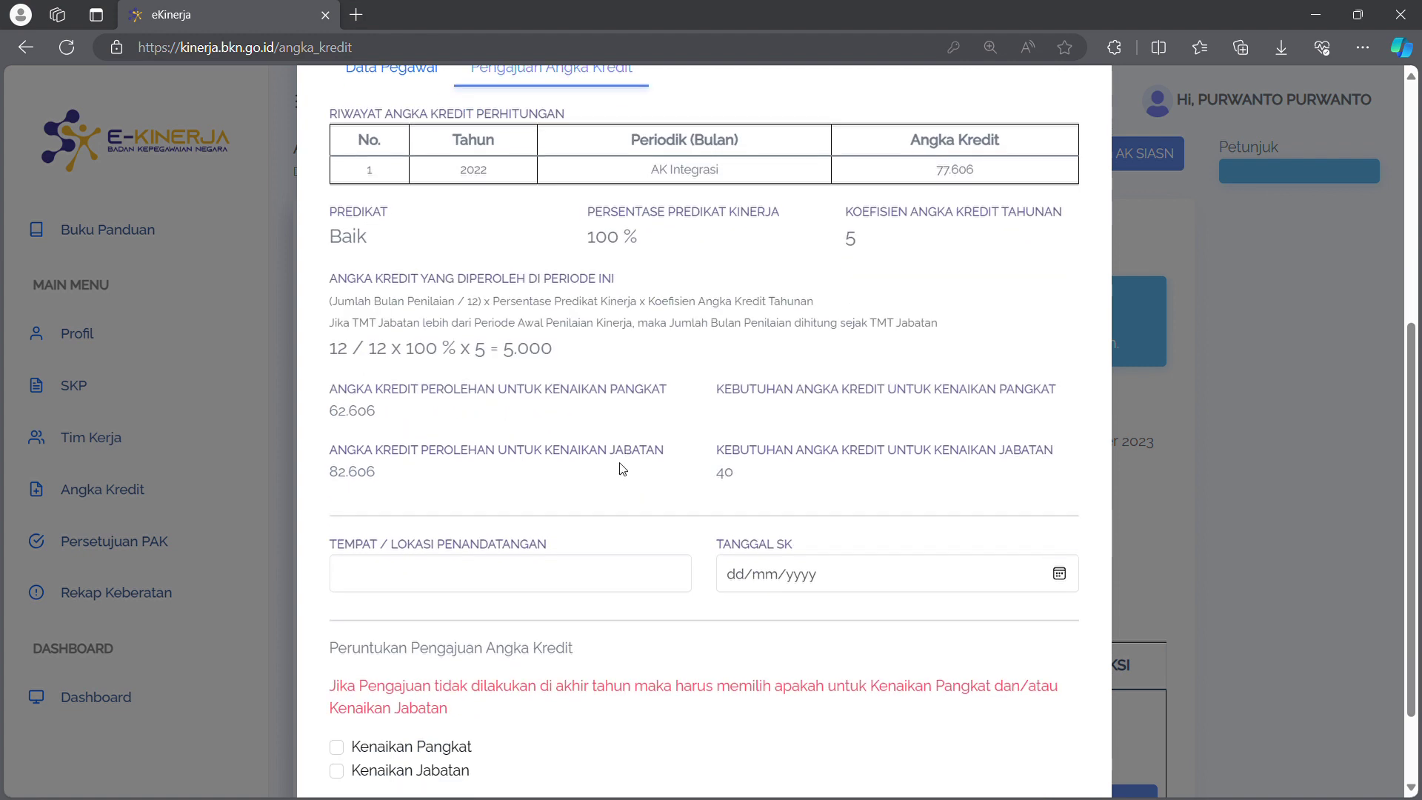
pyautogui.scroll(-2, 622, 469)
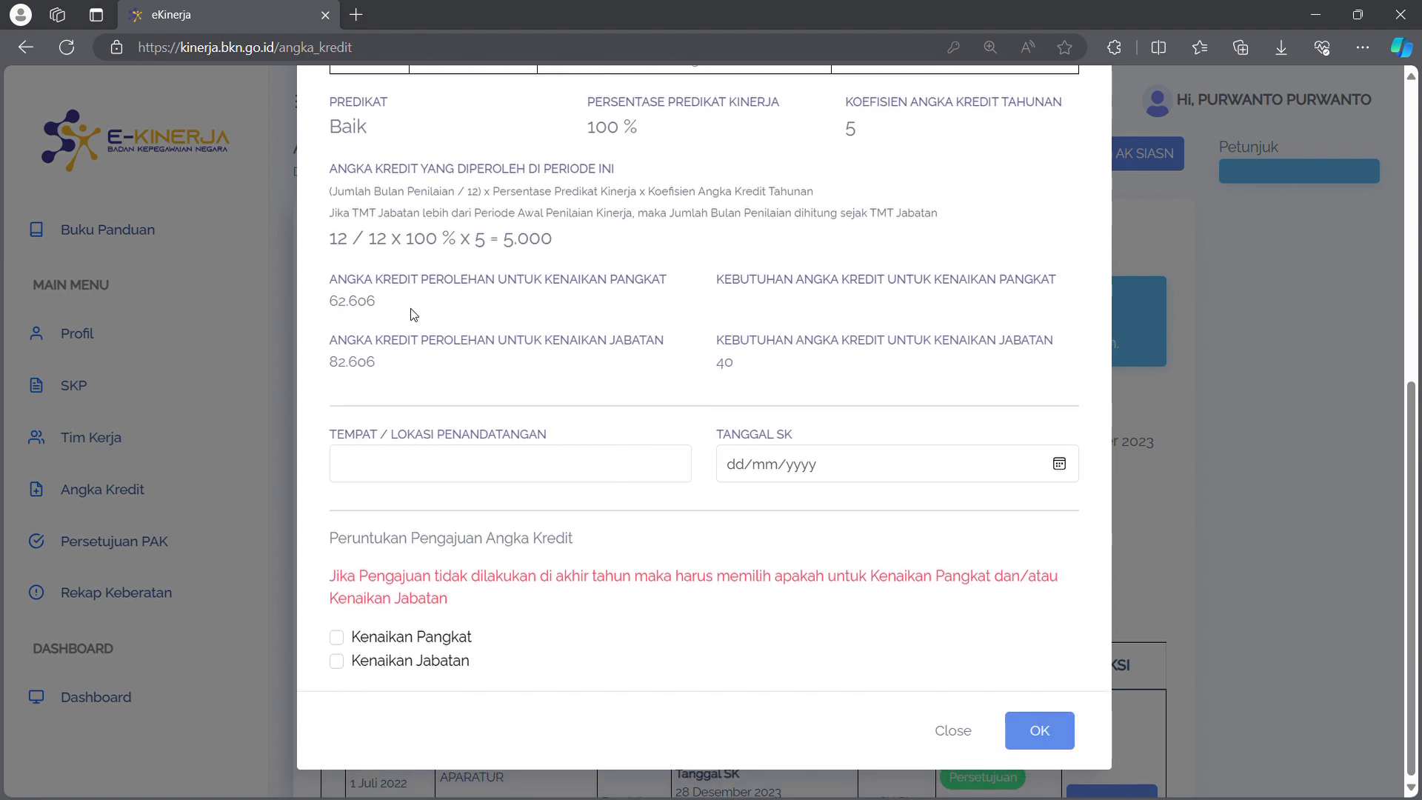
pyautogui.scroll(2, 498, 331)
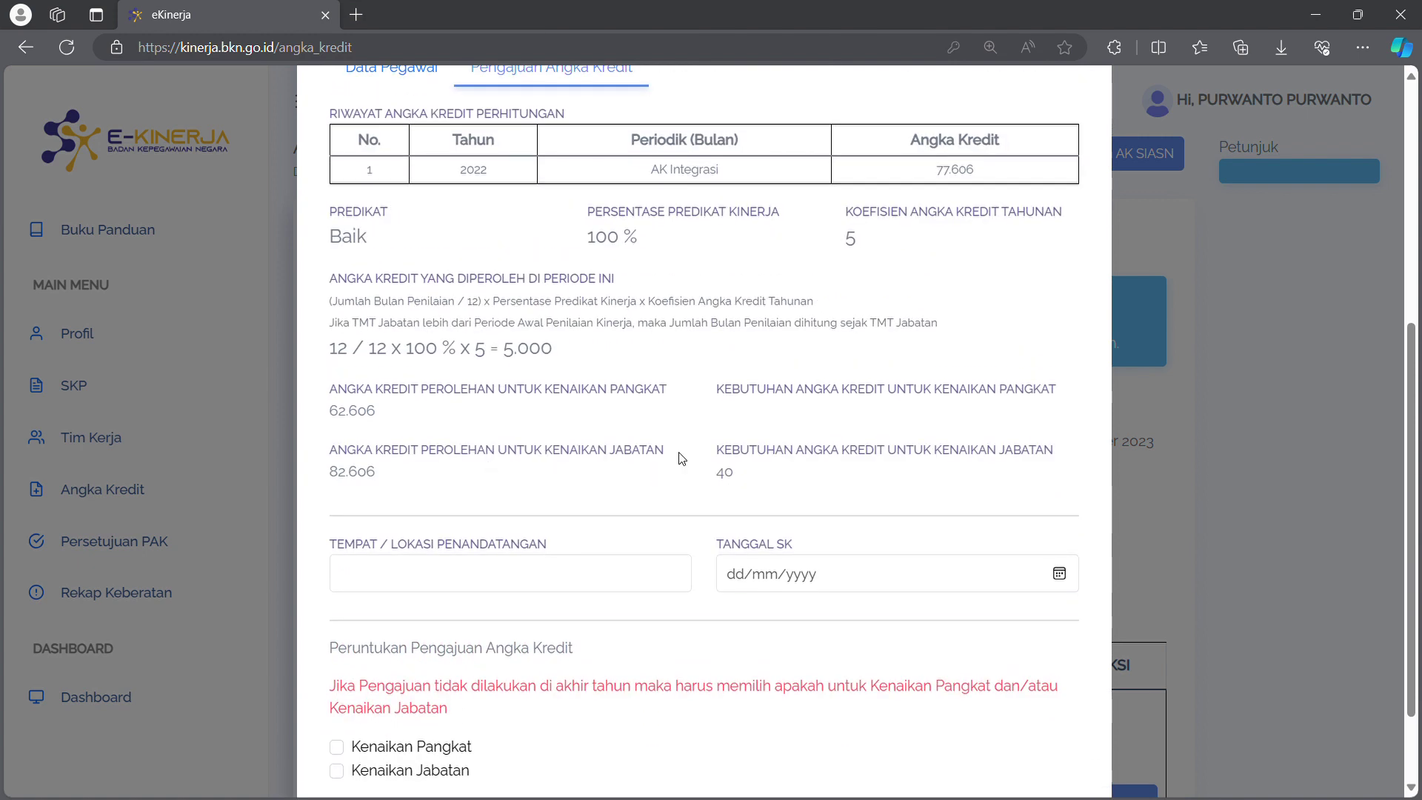
# Enter Jakarta as the signing location and set the SK date to 26/02/2024
pyautogui.scroll(-2, 863, 451)
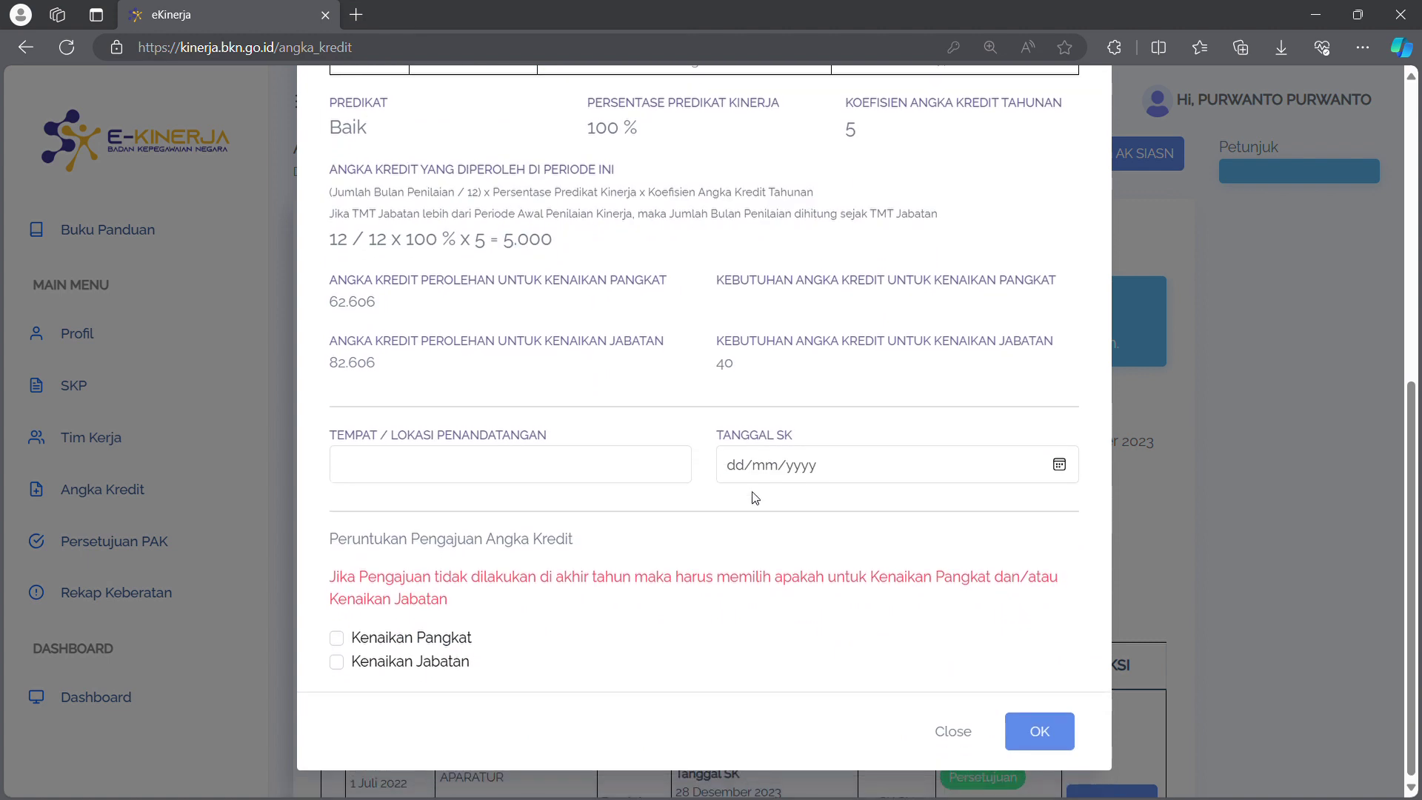
pyautogui.click(555, 465)
pyautogui.click(431, 523)
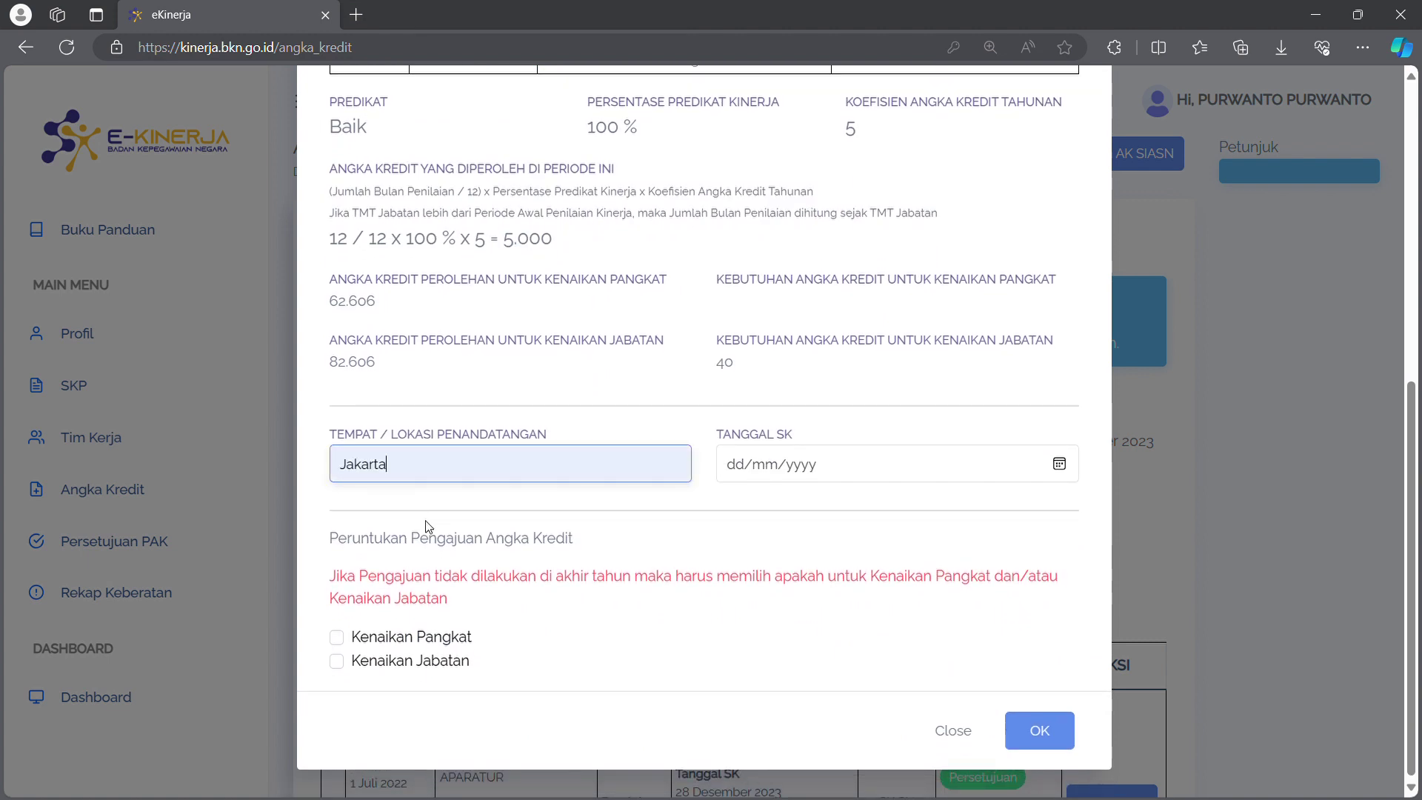
pyautogui.click(1048, 475)
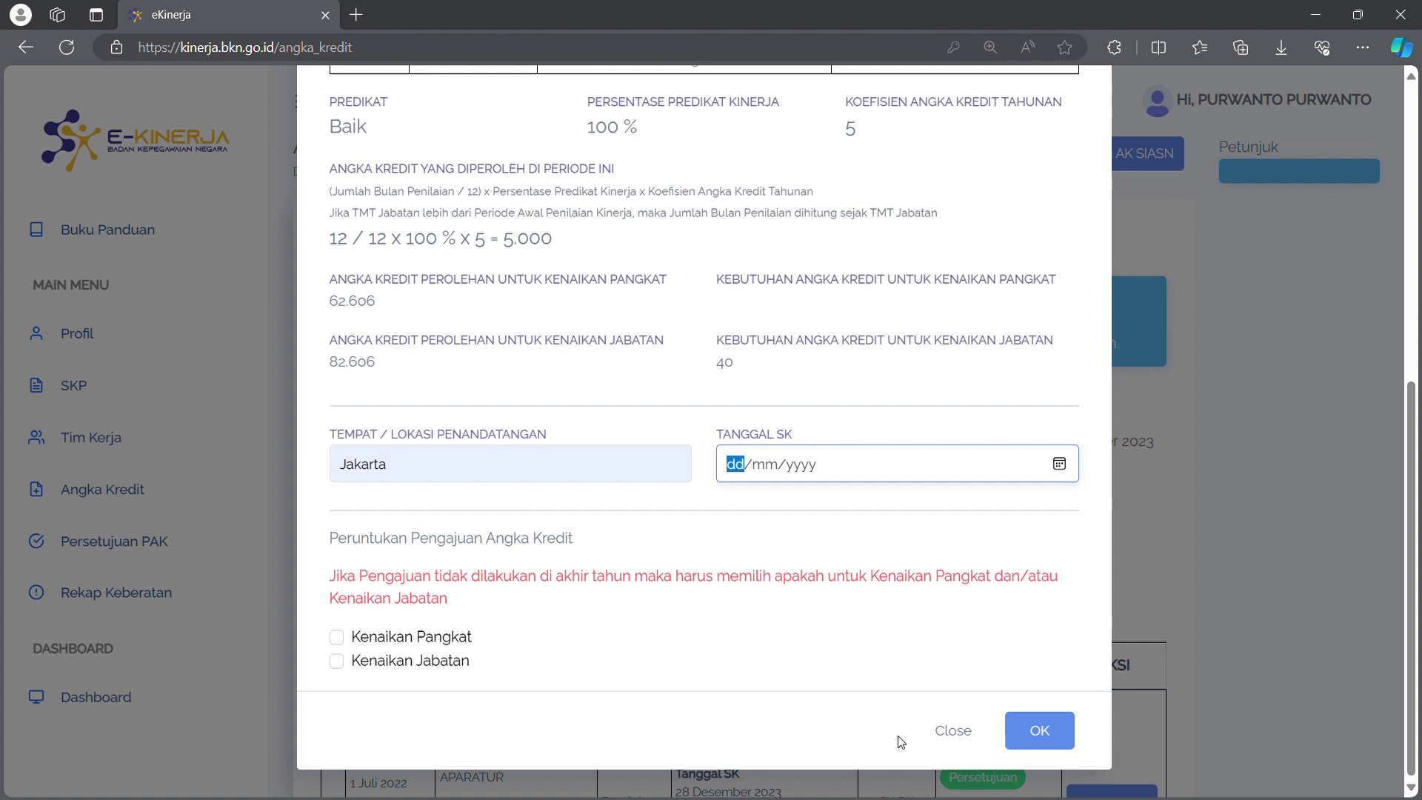
pyautogui.write('26/02/2024')
pyautogui.click(339, 641)
pyautogui.click(338, 661)
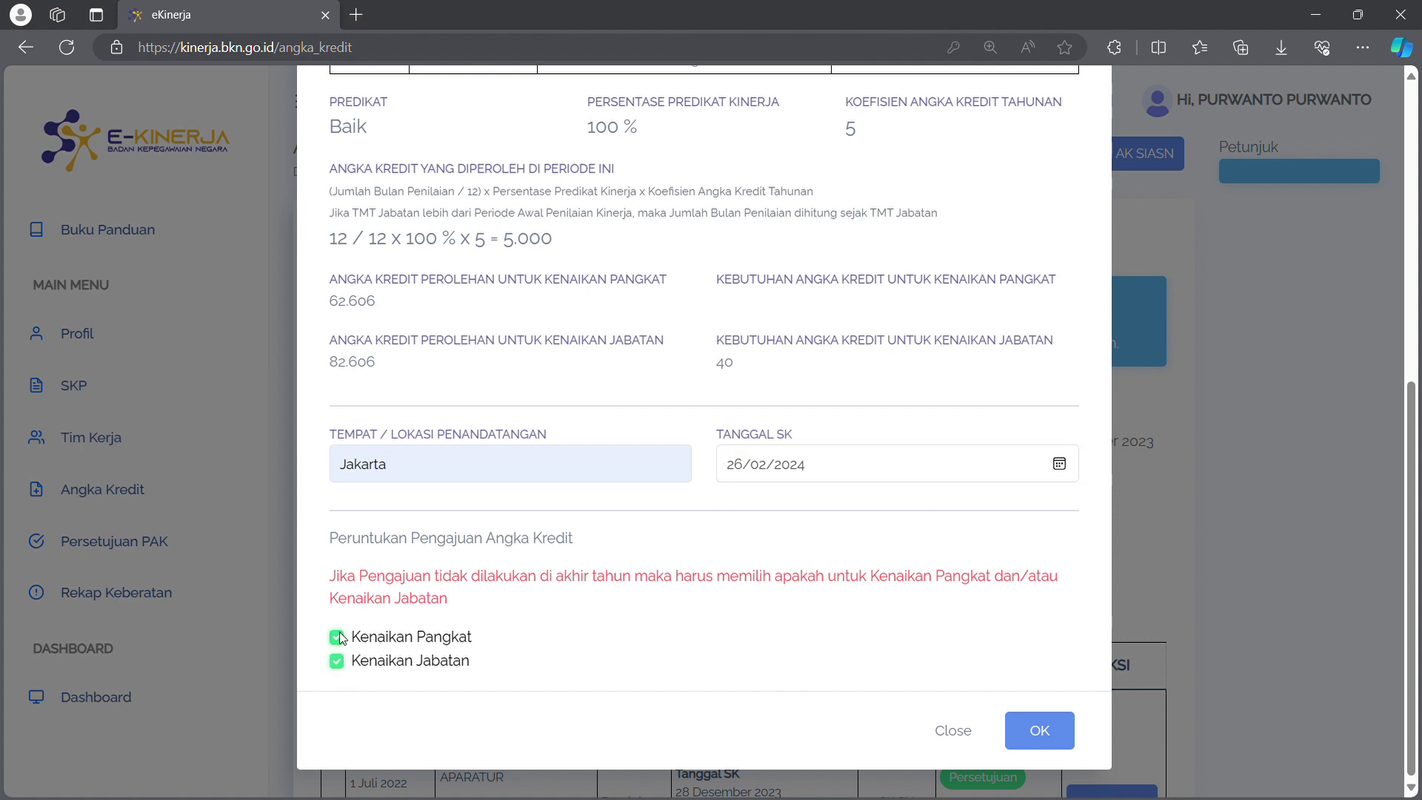
pyautogui.click(339, 639)
pyautogui.click(338, 659)
# Recheck the PAK form's credit calculation and submit the form
pyautogui.scroll(2, 771, 574)
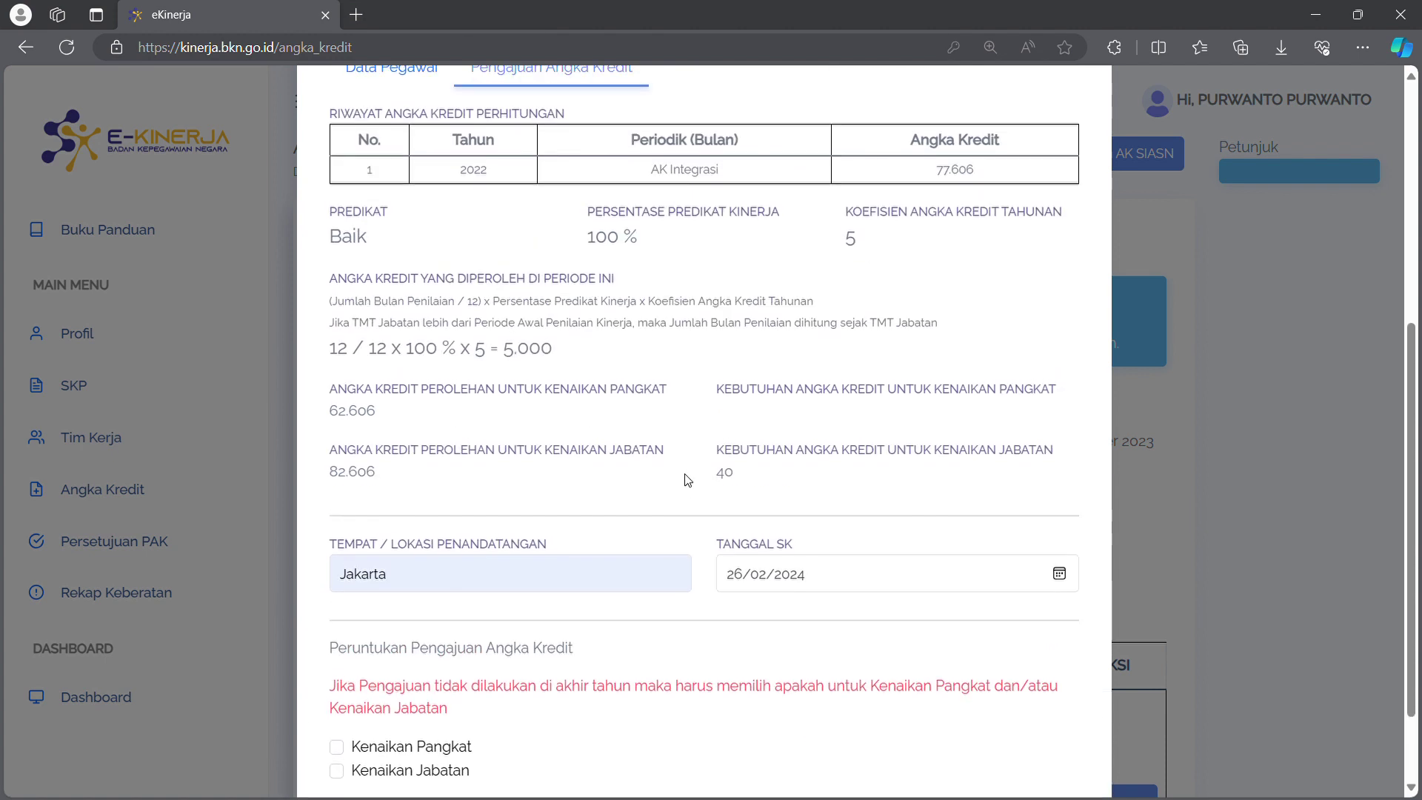
pyautogui.scroll(-2, 688, 477)
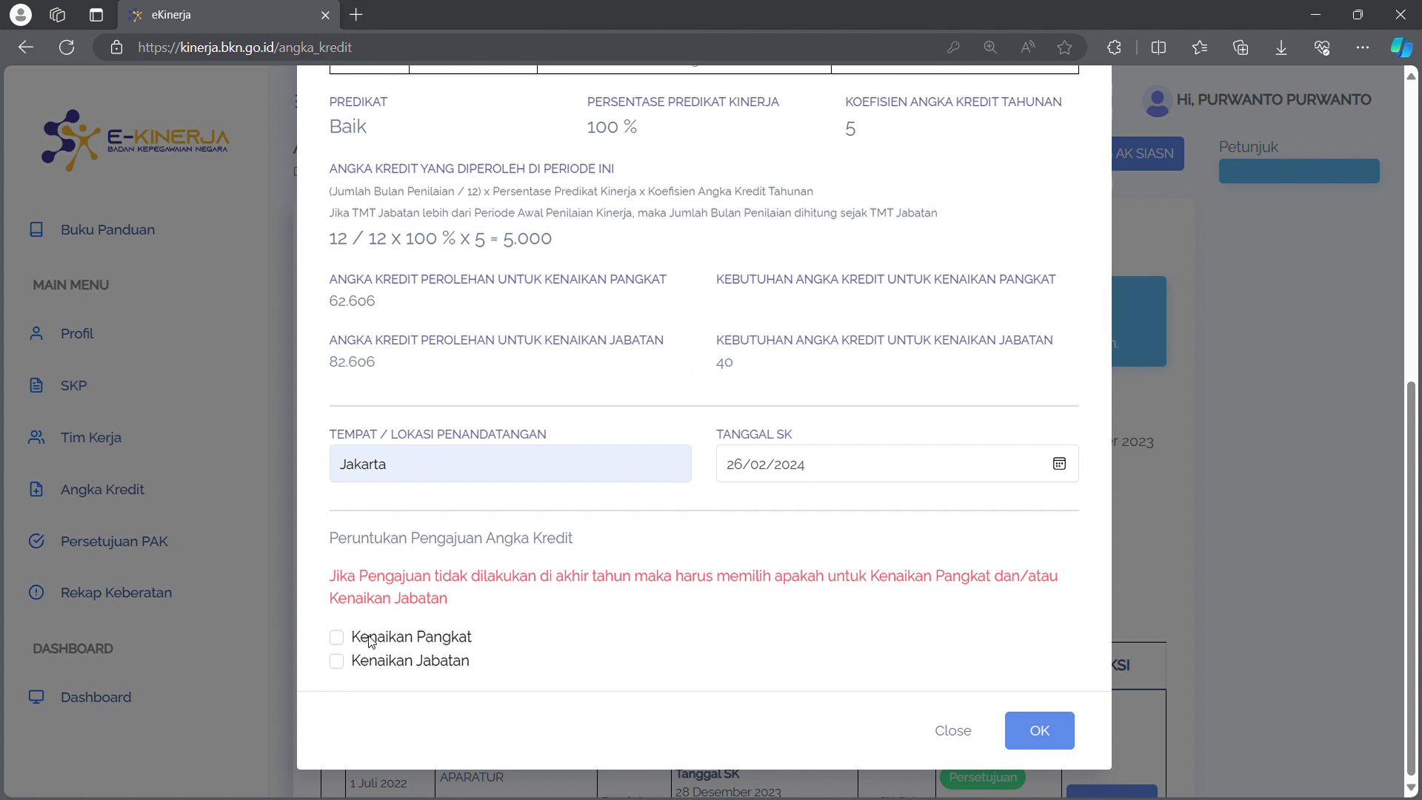
pyautogui.click(1046, 729)
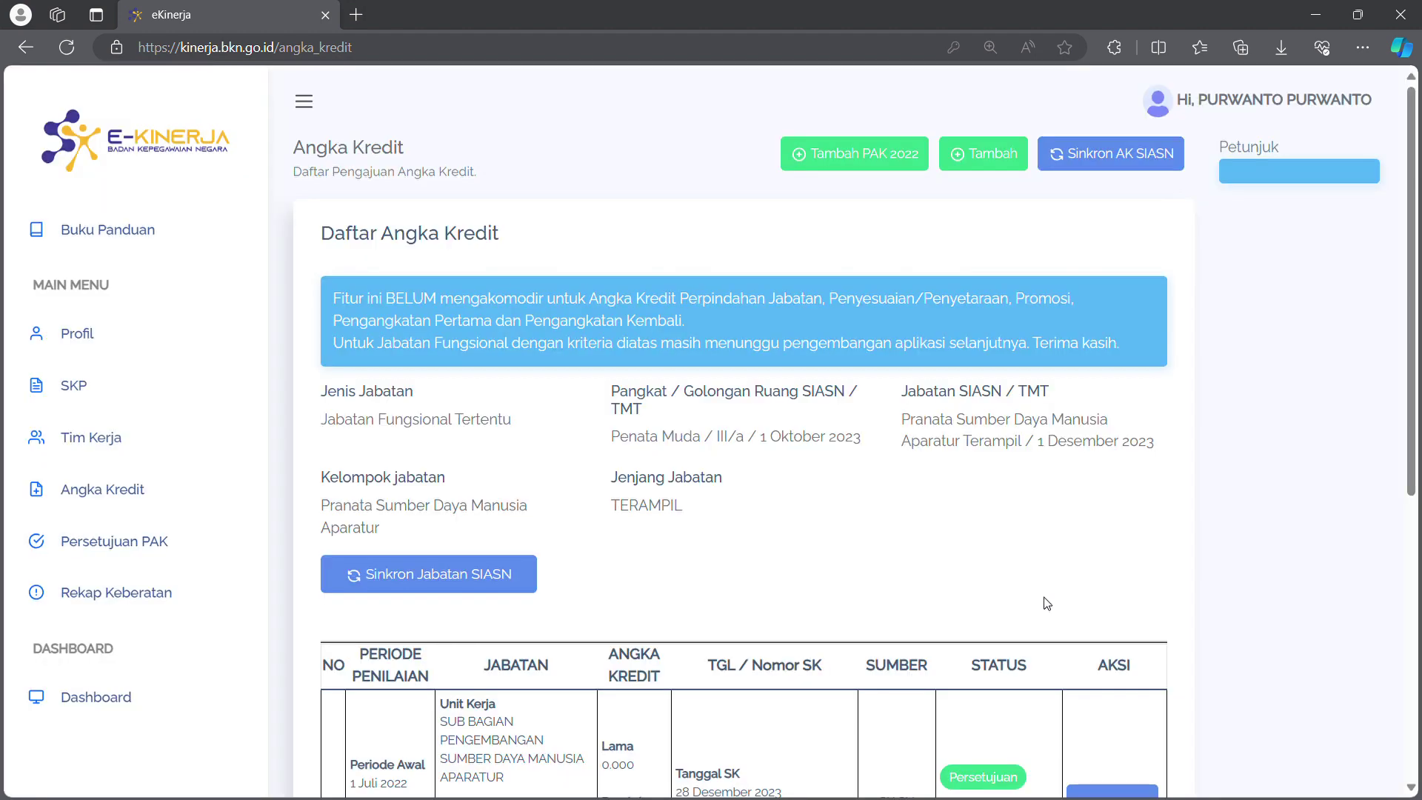
# Examine the new 2023 draft entry in the credit score list, including its acquired and new credit scores
pyautogui.scroll(-3, 1047, 604)
pyautogui.scroll(-3, 1047, 604)
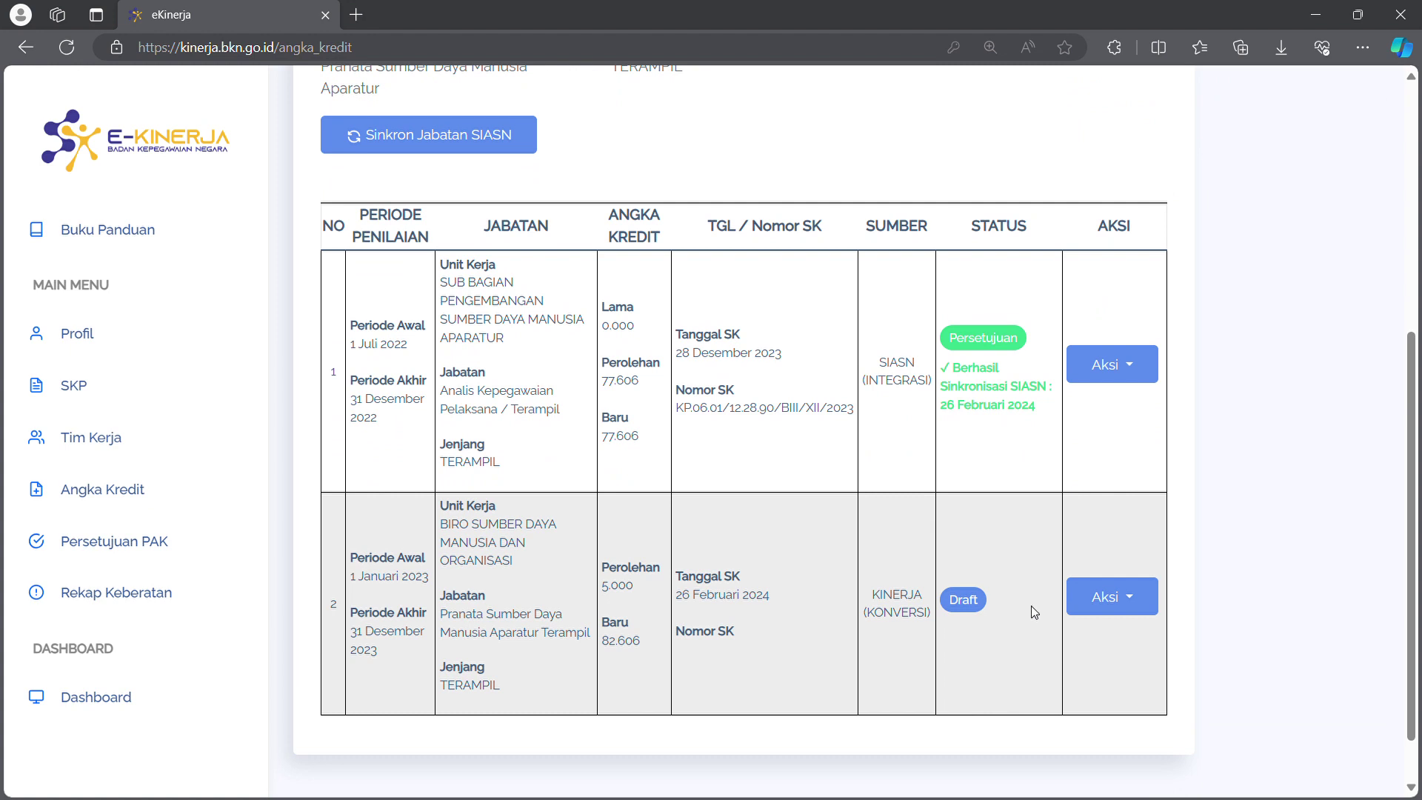
pyautogui.scroll(-1, 819, 632)
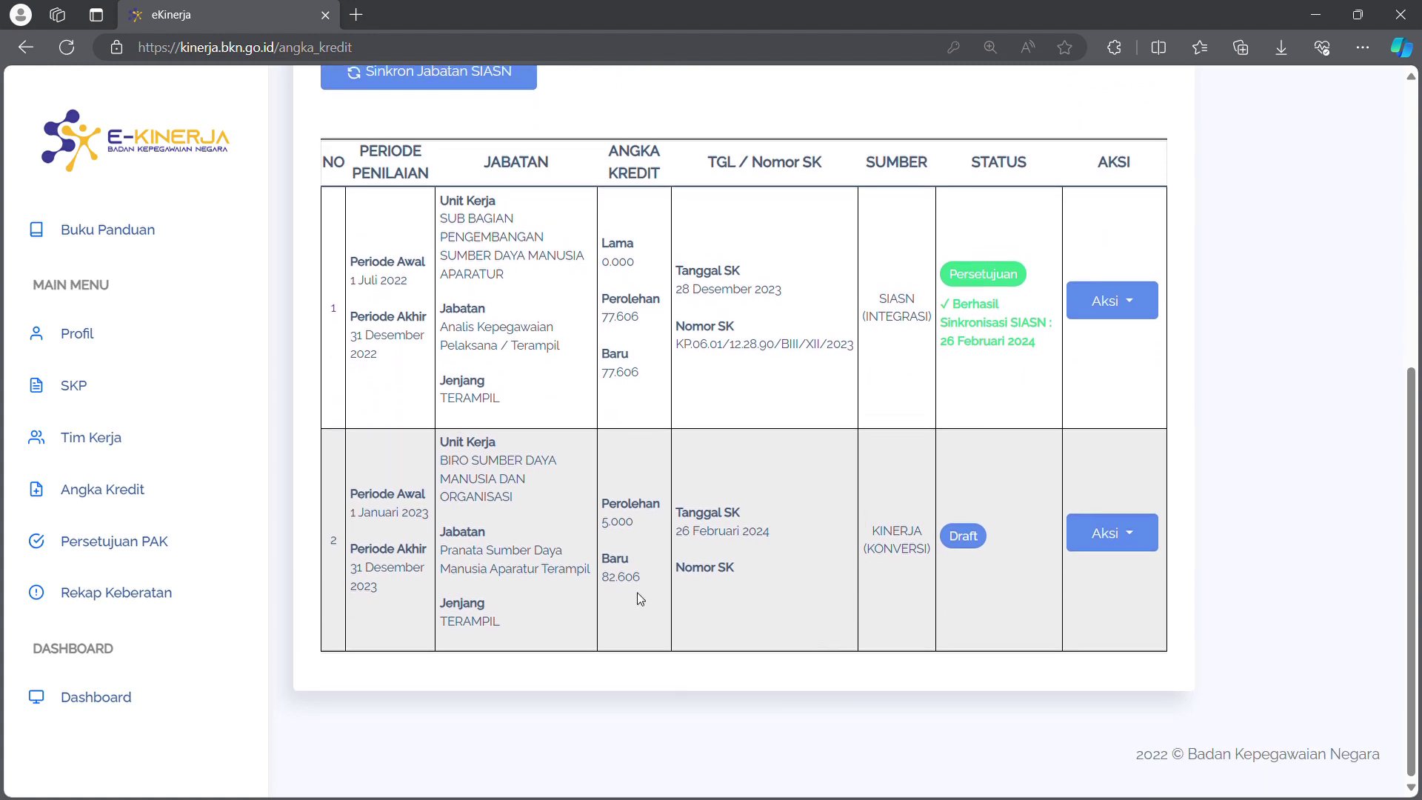
pyautogui.moveTo(615, 530); pyautogui.dragTo(618, 543)
pyautogui.click(638, 557)
pyautogui.moveTo(652, 582); pyautogui.dragTo(611, 577)
pyautogui.click(649, 586)
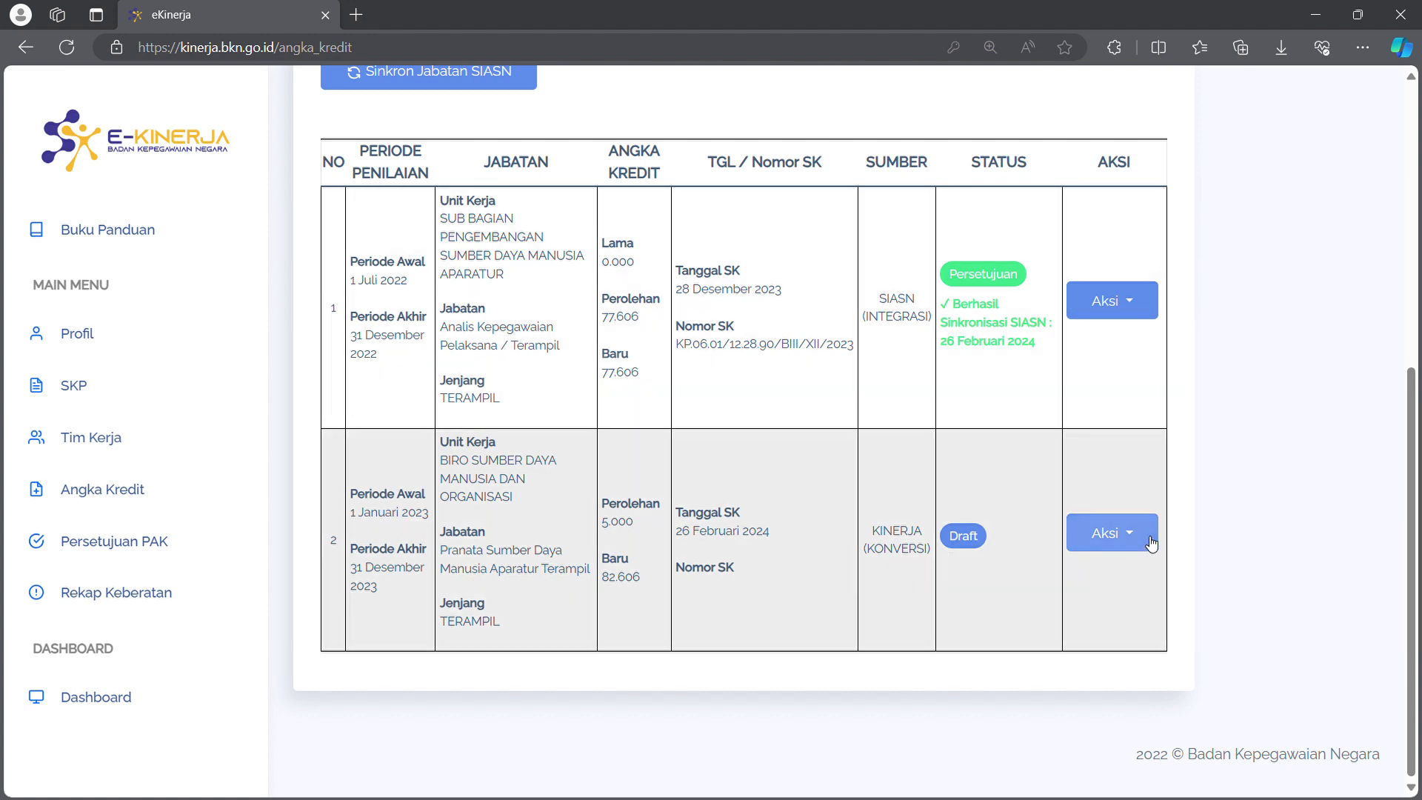
# Generate the PAK preview for the 2023 draft entry
pyautogui.click(1150, 545)
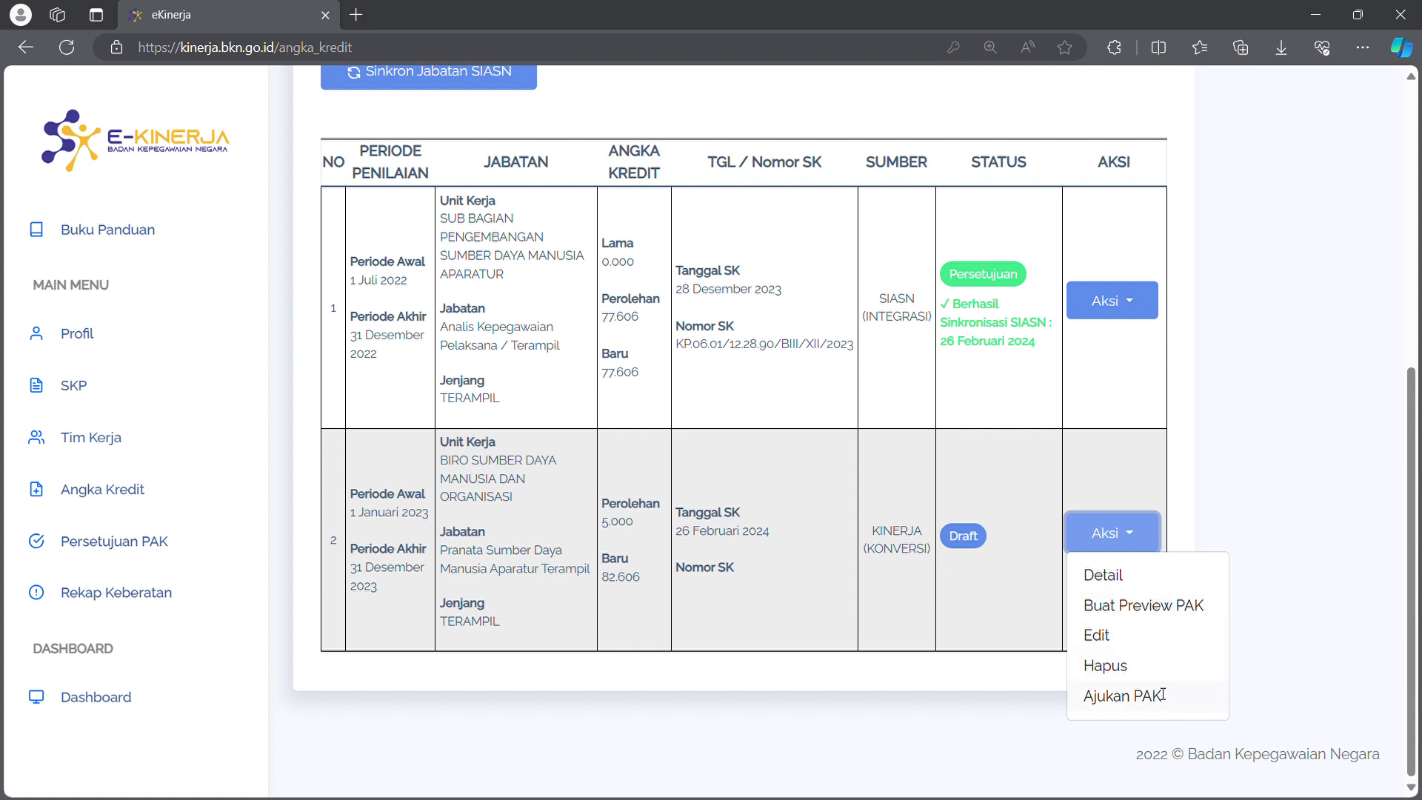
pyautogui.click(1170, 634)
pyautogui.click(1177, 607)
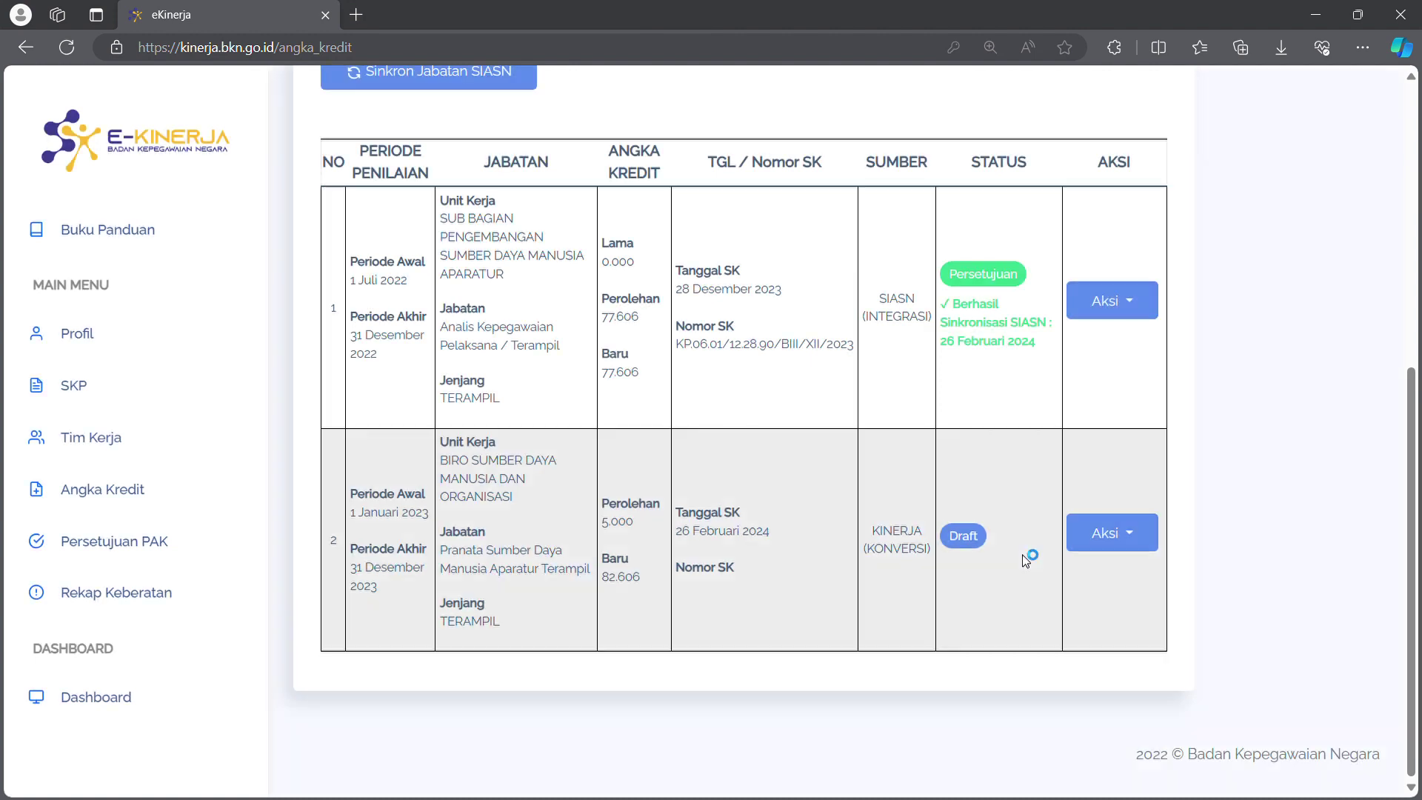
# Download the 2023 draft's PAK preview and review the performance-to-credit conversion page in the PDF
pyautogui.click(1108, 534)
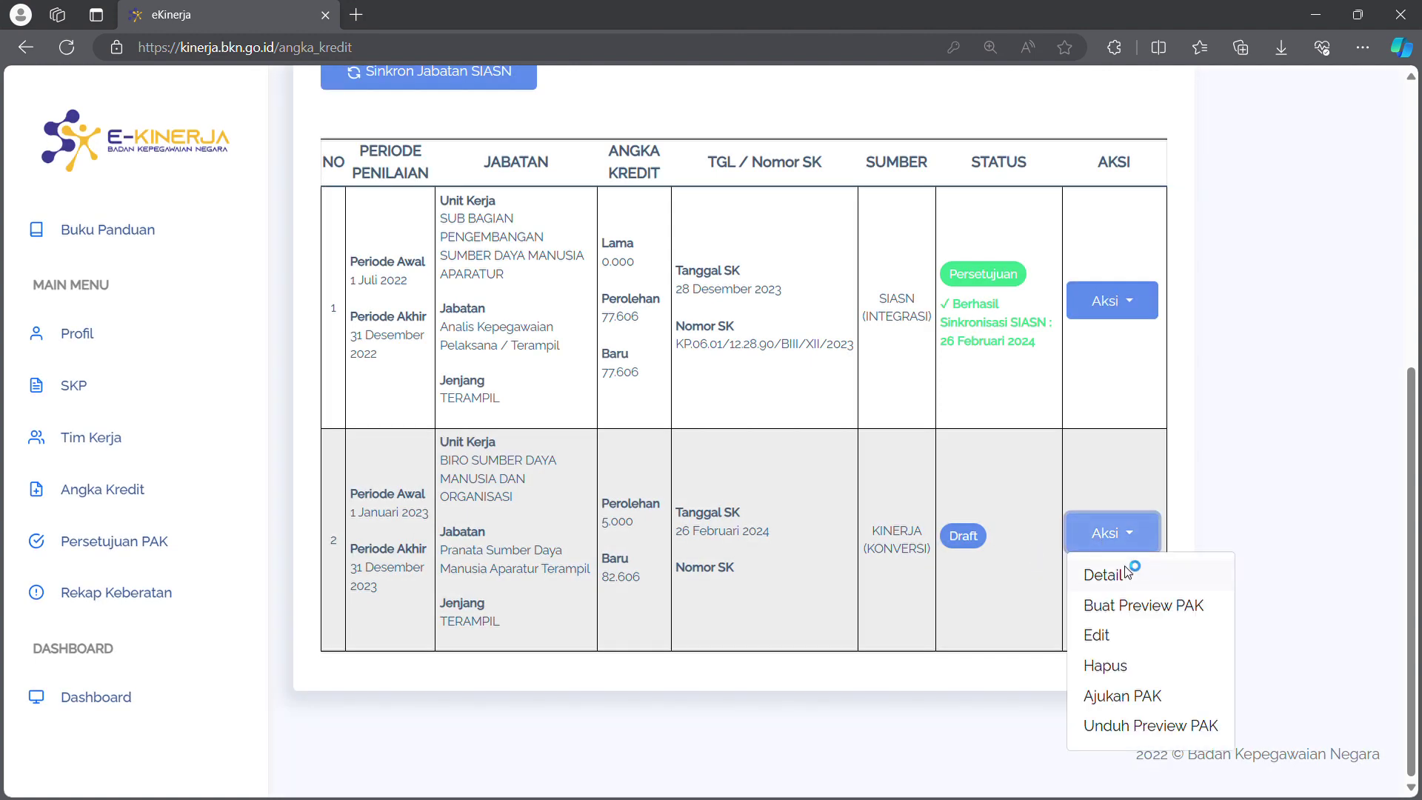
pyautogui.click(1135, 728)
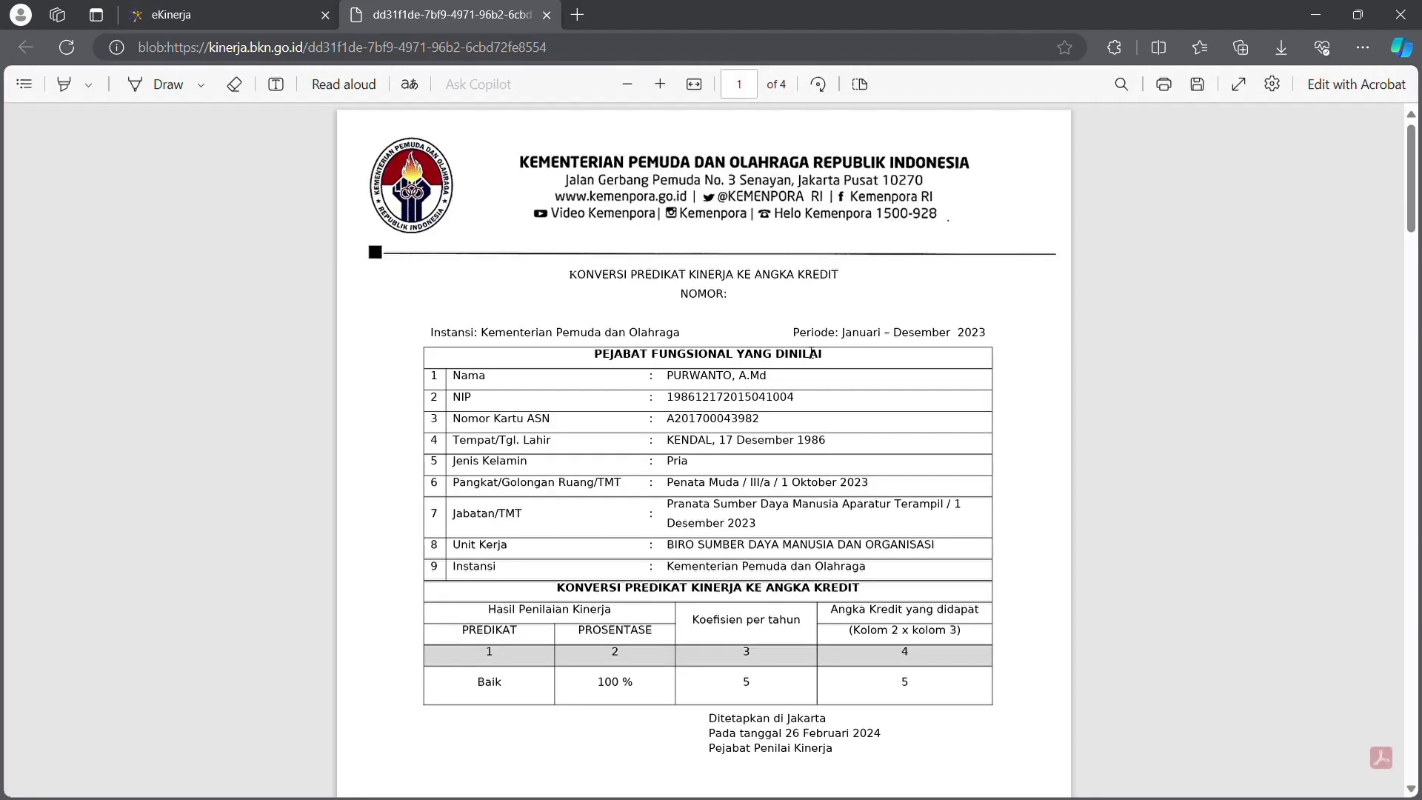
pyautogui.scroll(-2, 815, 340)
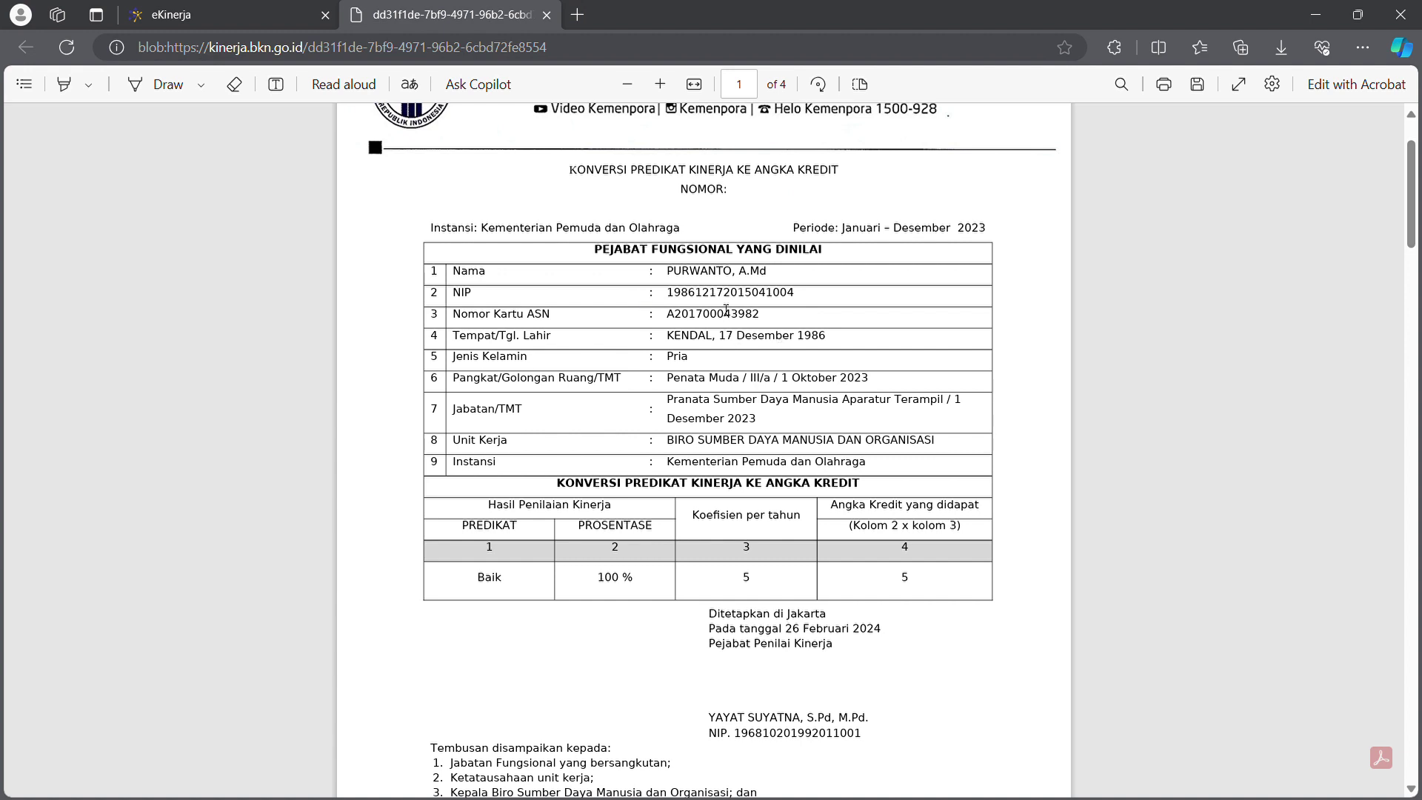
pyautogui.scroll(-3, 786, 378)
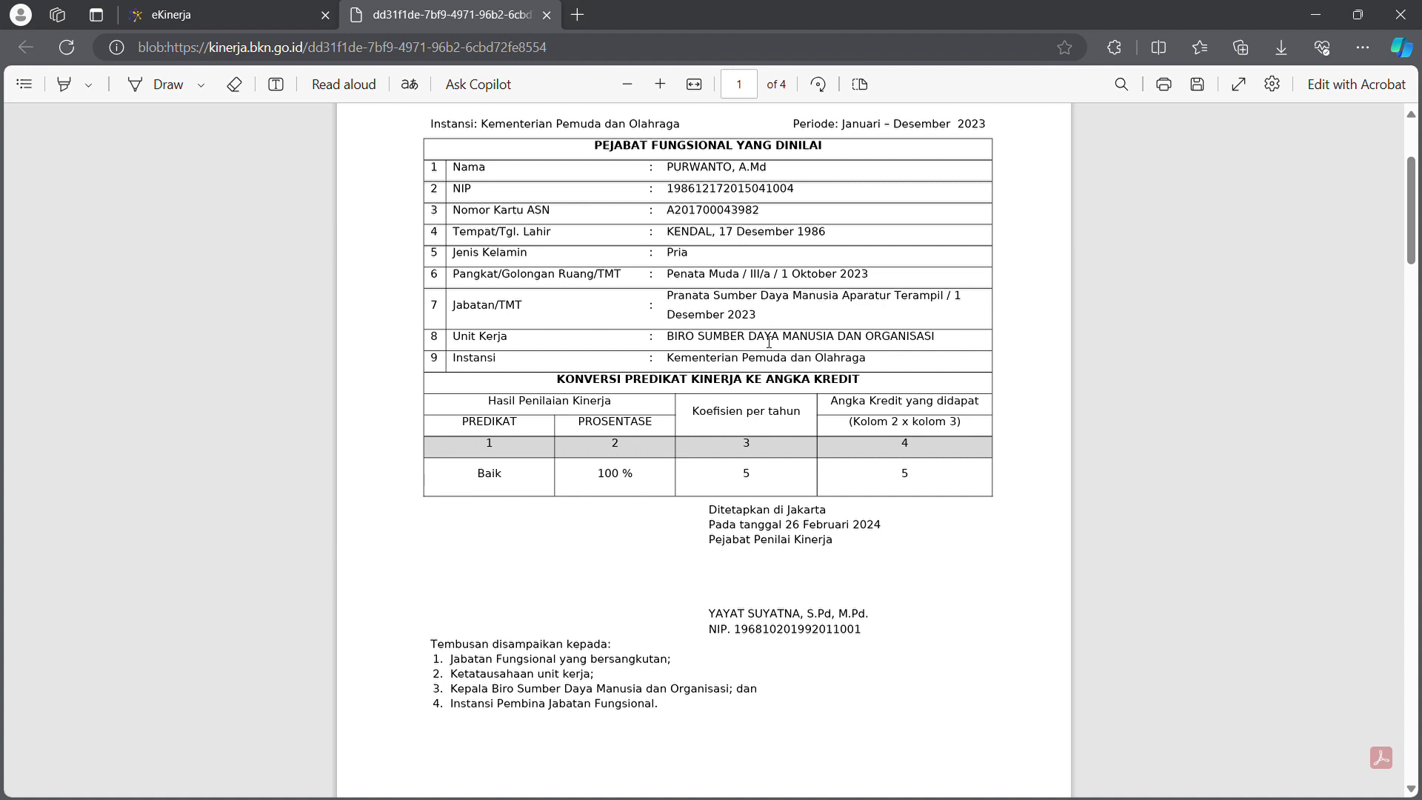
pyautogui.scroll(-5, 807, 360)
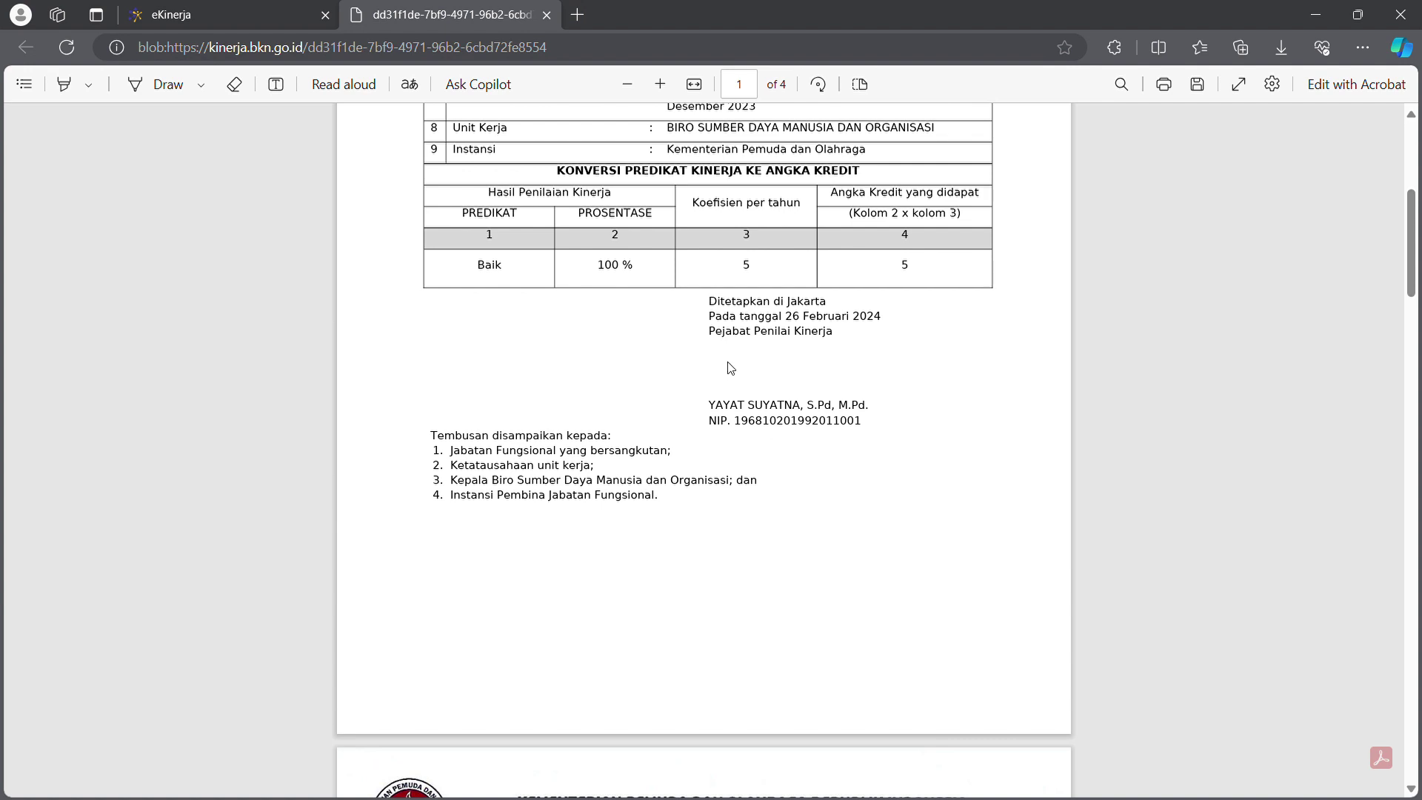
pyautogui.scroll(-10, 851, 438)
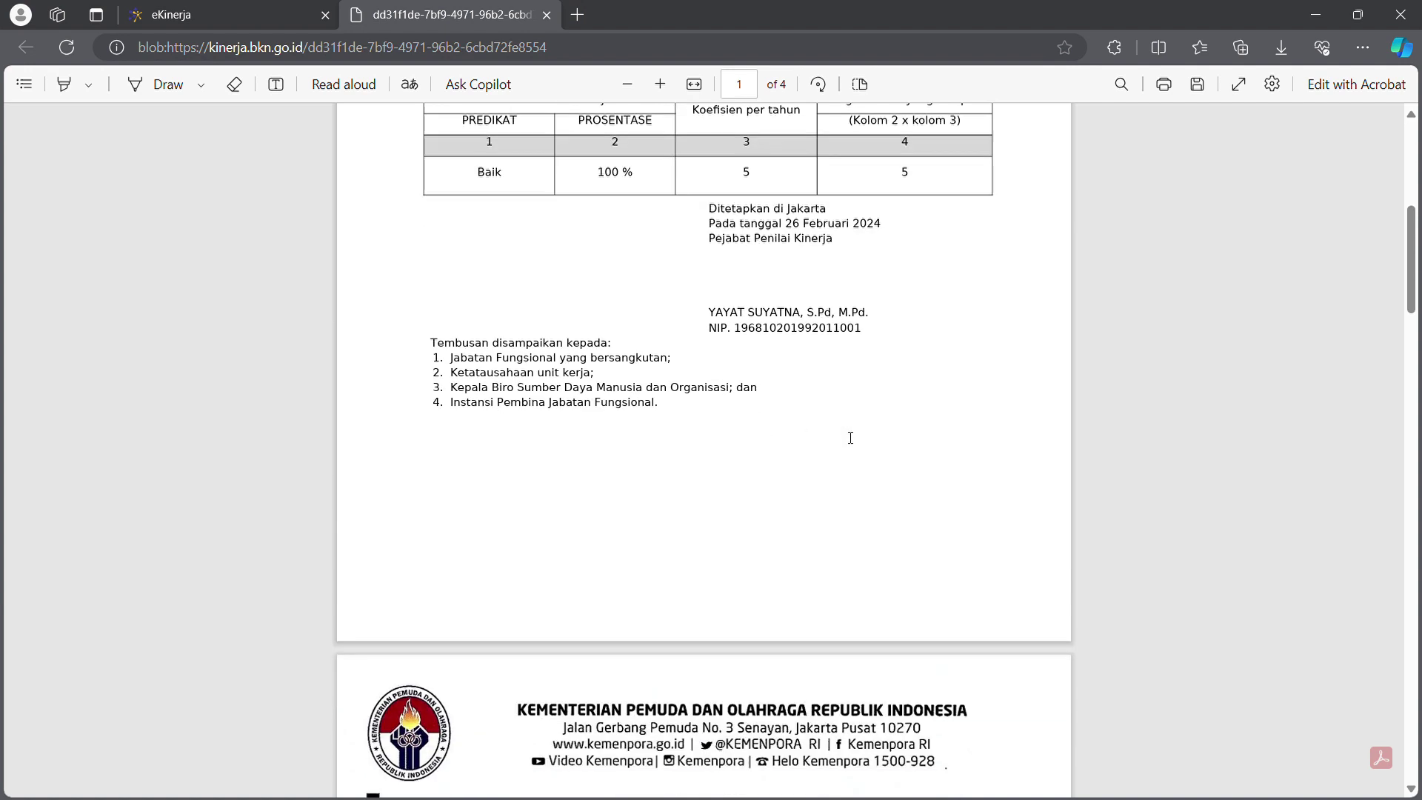